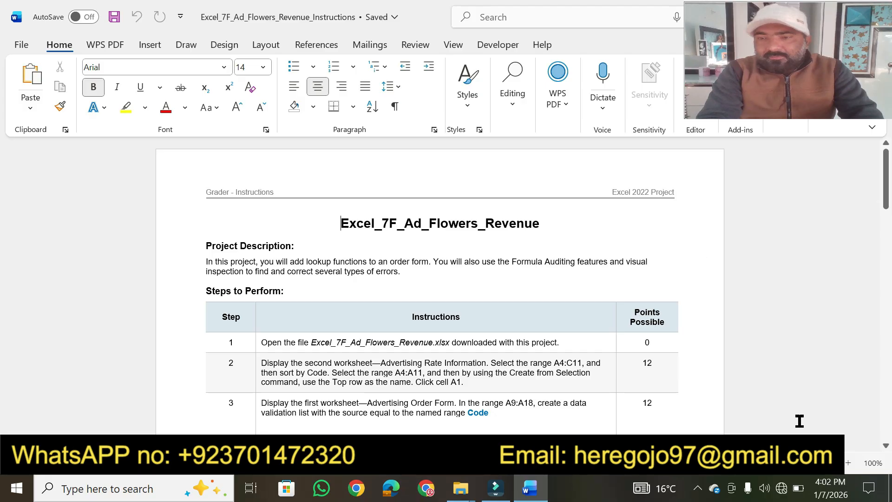
Enlarge the document title Excel_7F_Ad_Flowers_Revenue to 22 pt and highlight it in yellow
left_click(849, 463)
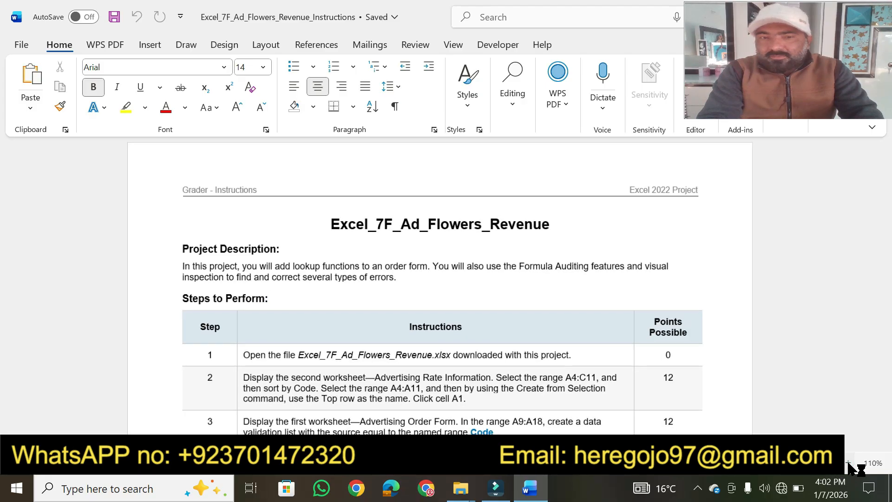
left_click(849, 463)
left_click(849, 463)
left_click(848, 463)
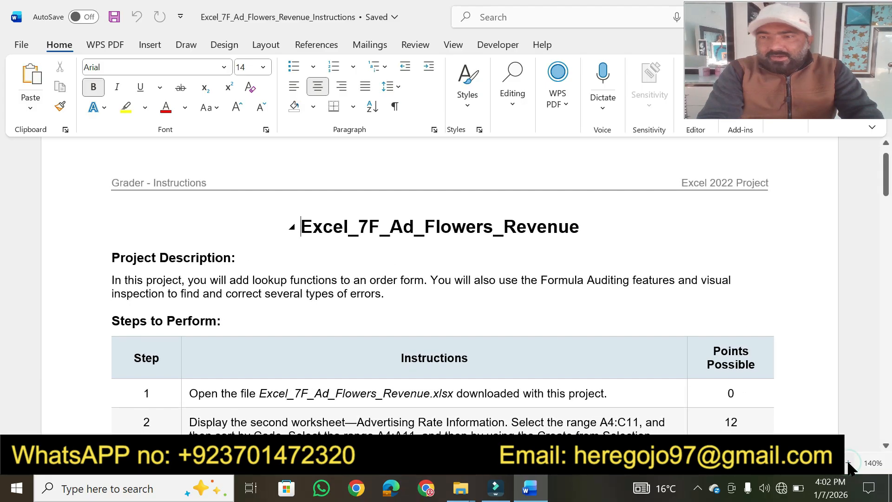
left_click(849, 464)
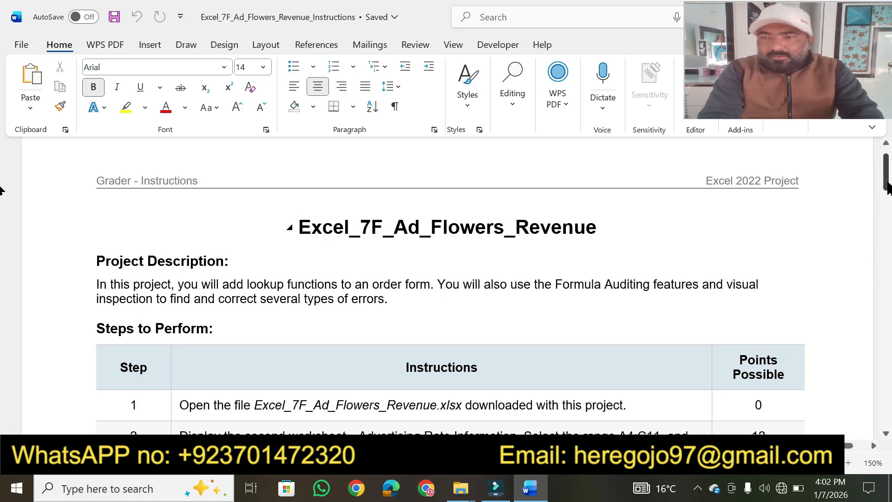
left_click_drag(887, 189, 888, 198)
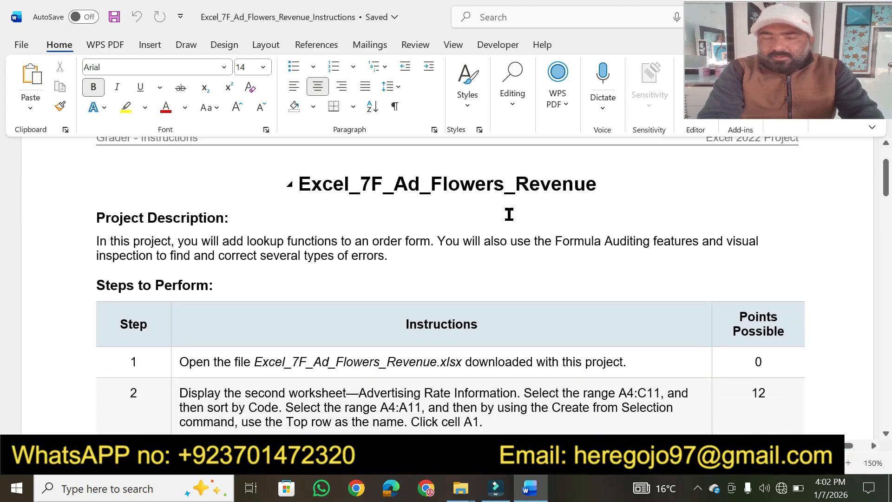
left_click(885, 142)
left_click_drag(299, 195, 601, 189)
left_click(686, 157)
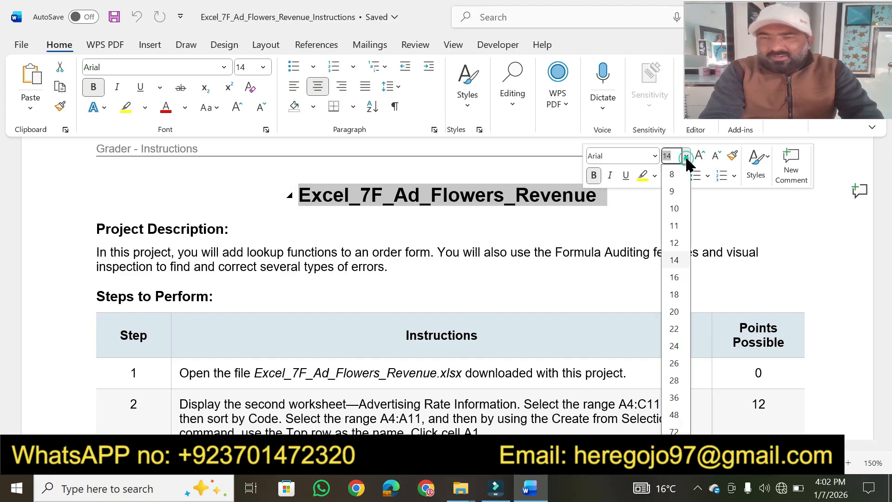
left_click(674, 328)
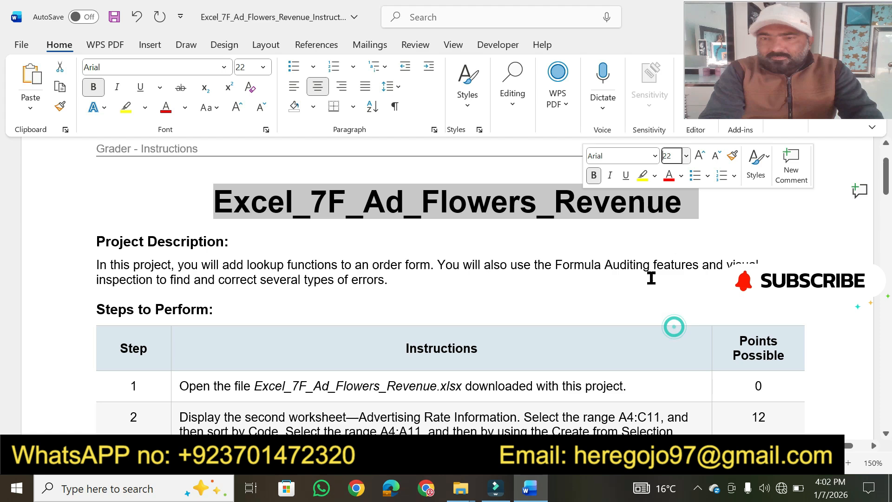
left_click(641, 175)
Set the "Project Description:" heading to 16 pt and highlight it in yellow
left_click_drag(241, 246, 97, 243)
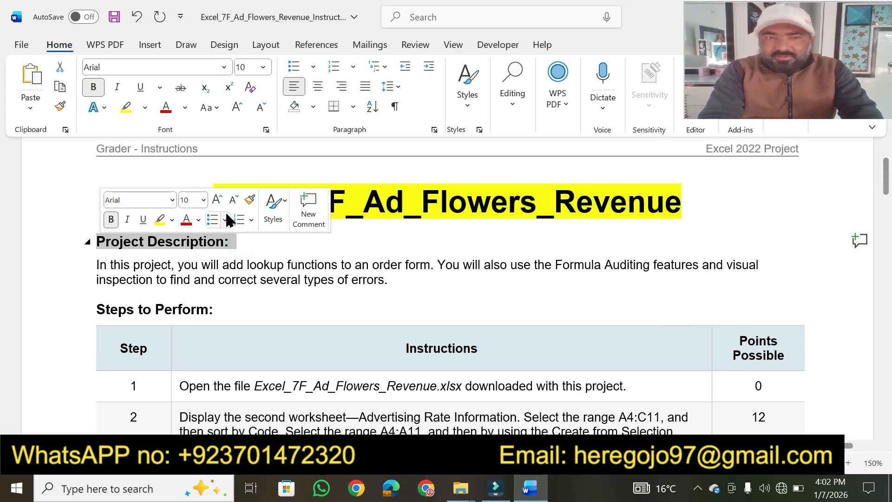
left_click(204, 201)
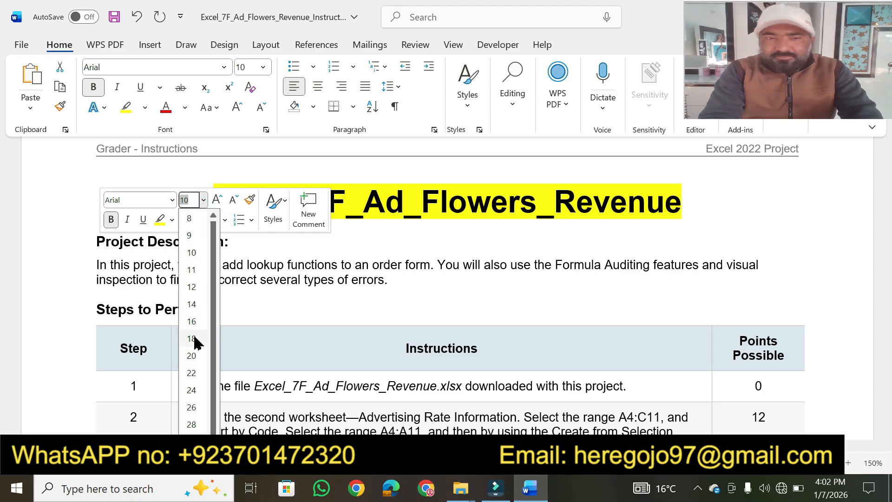
left_click(195, 331)
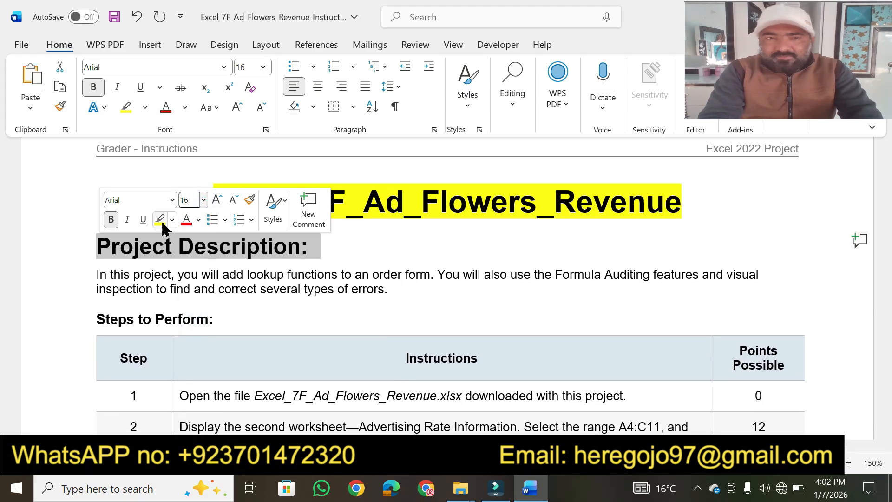
left_click(160, 221)
left_click(315, 252)
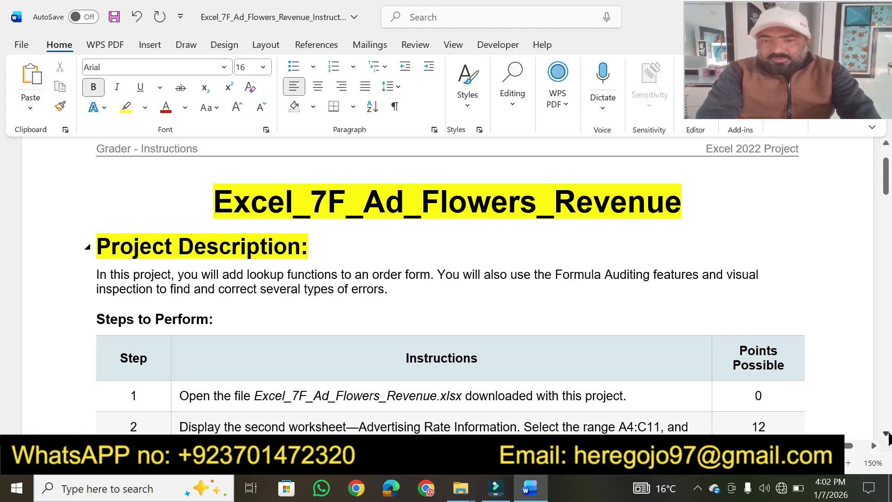
Highlight in yellow the project description's phrases on adding lookup functions to an order form and using Formula Auditing features to correct errors
scroll(888, 436, "down", 3)
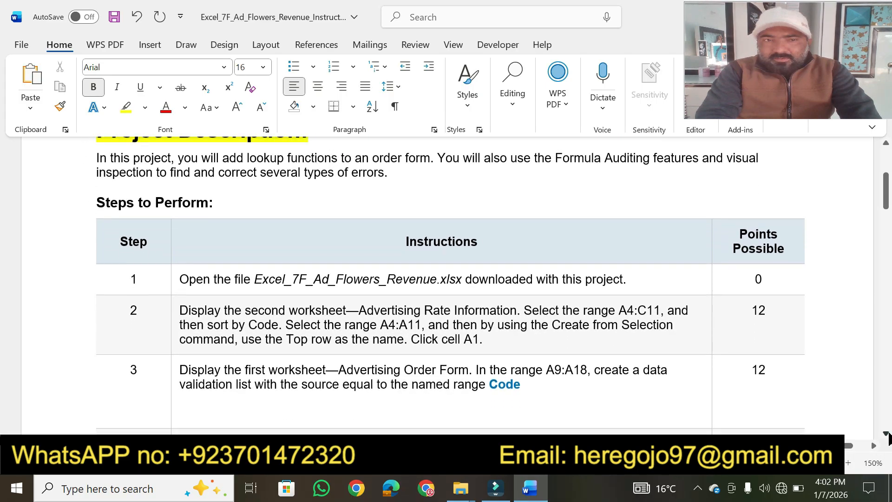
left_click(886, 433)
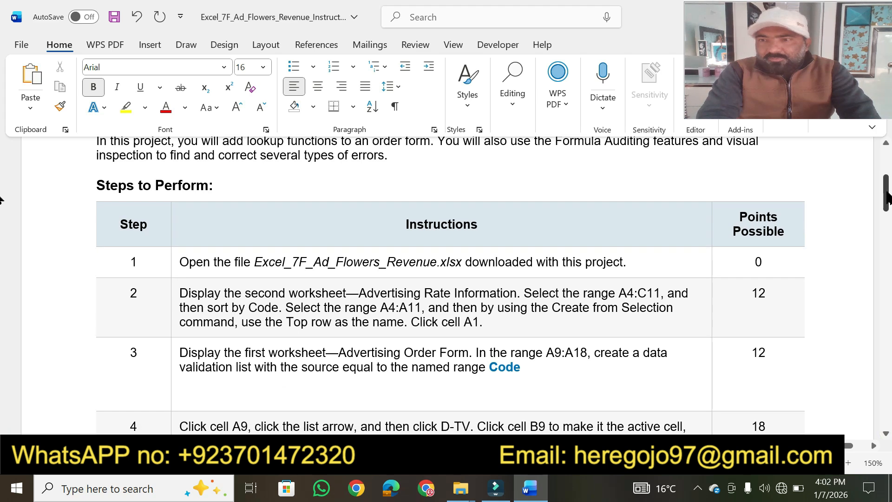
mouse_move(888, 195)
left_mouse_down()
mouse_move(878, 305)
mouse_move(867, 326)
mouse_move(885, 346)
mouse_move(882, 381)
mouse_move(886, 176)
mouse_move(887, 186)
left_mouse_up()
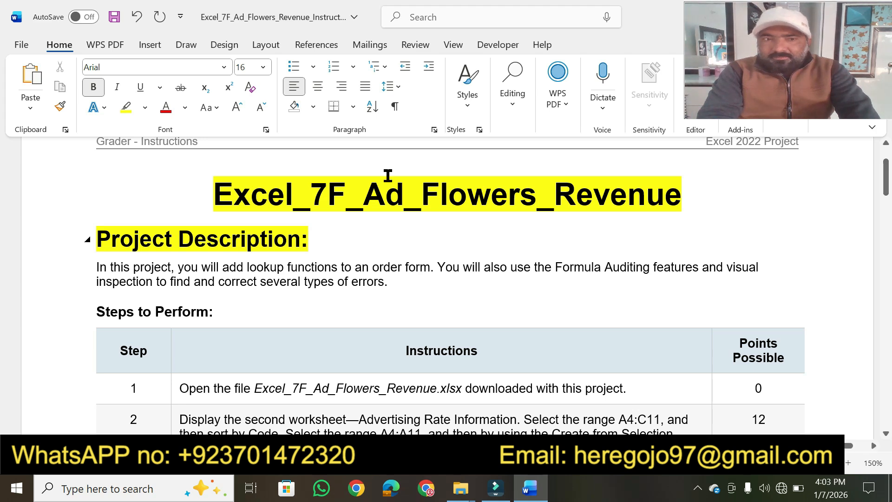
left_click(123, 107)
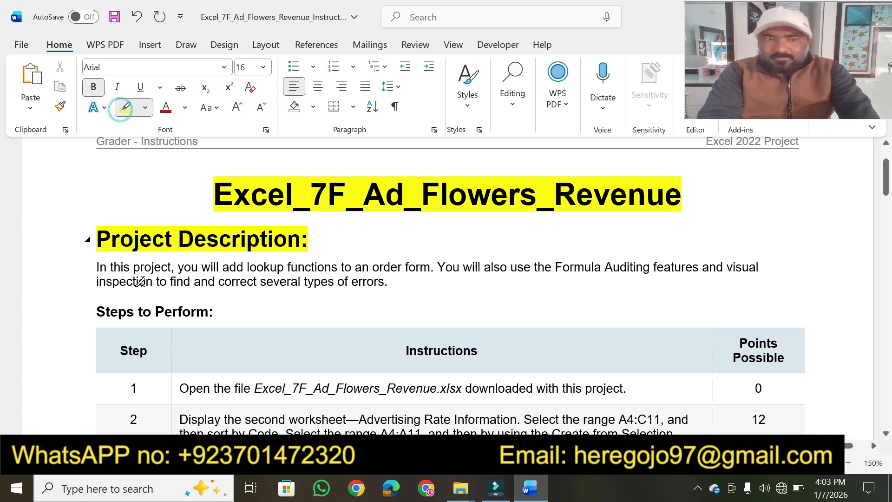
left_click_drag(111, 267, 435, 268)
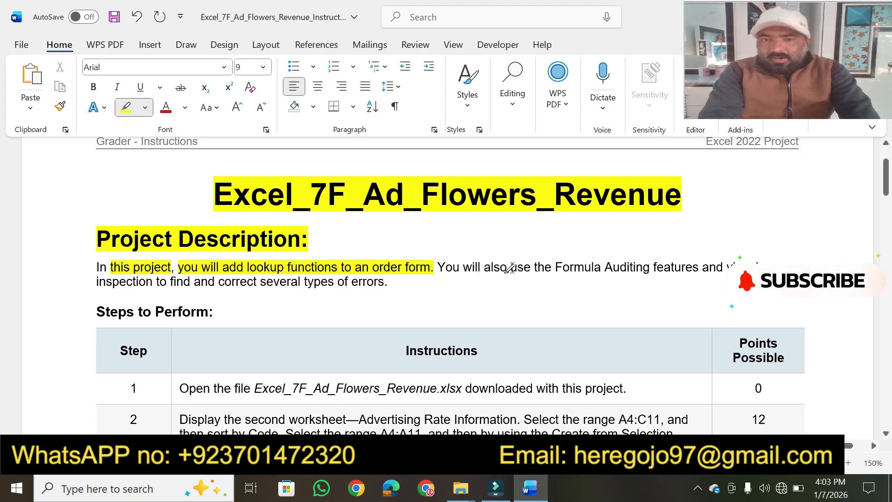
mouse_move(512, 268)
left_mouse_down()
mouse_move(674, 266)
mouse_move(637, 276)
left_mouse_up()
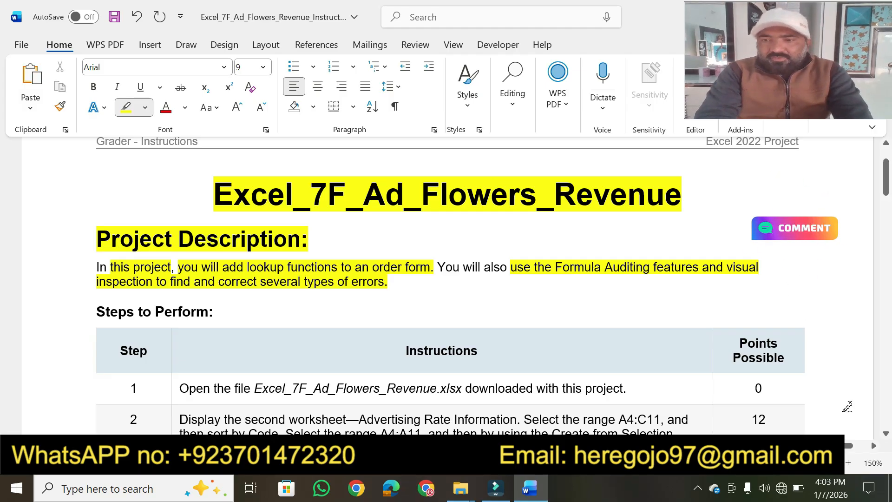
Highlight in yellow the "Steps to Perform:" heading, the "Instructions" column header and the step 1 instruction text
scroll(886, 437, "down", 3)
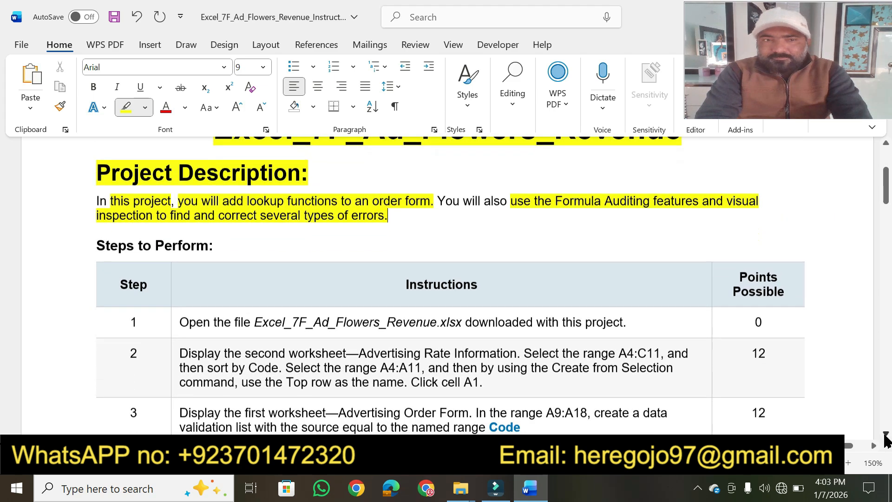
scroll(886, 437, "down", 2)
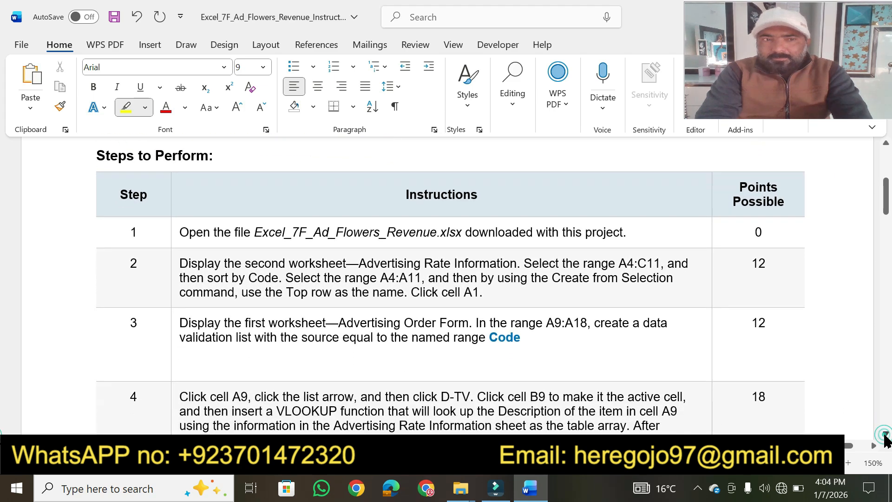
left_click_drag(213, 156, 97, 156)
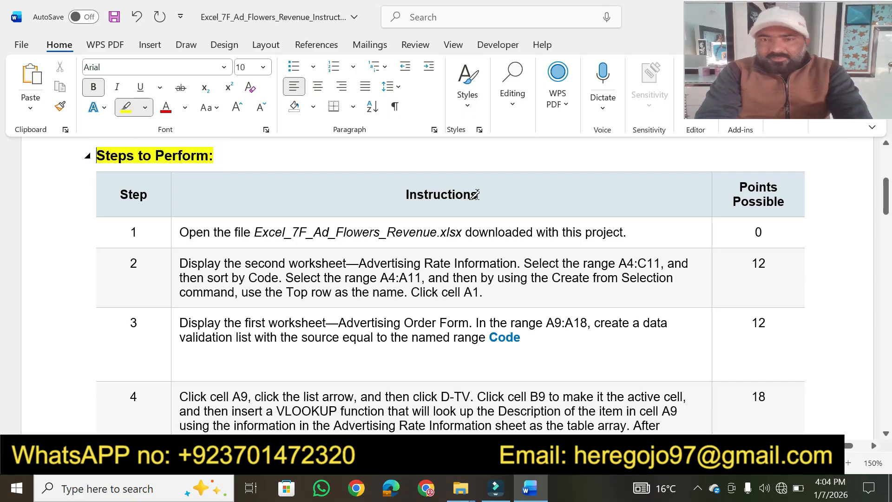
left_click_drag(478, 194, 404, 195)
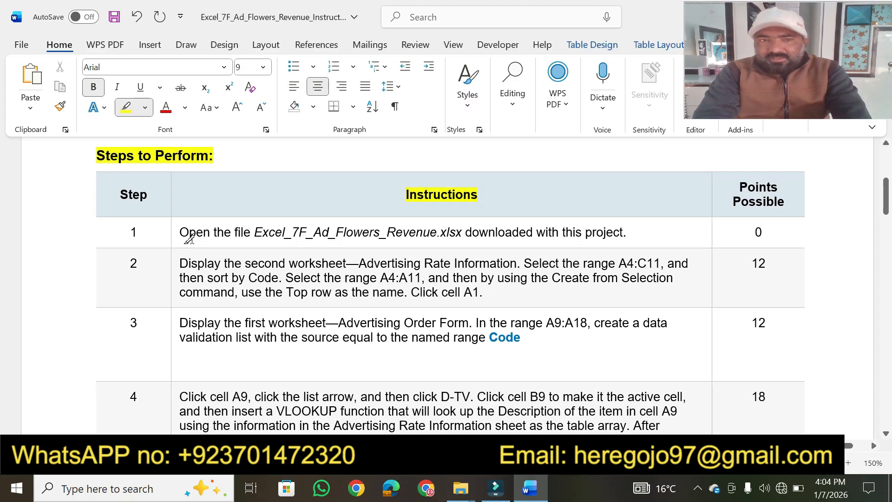
left_click_drag(181, 233, 622, 233)
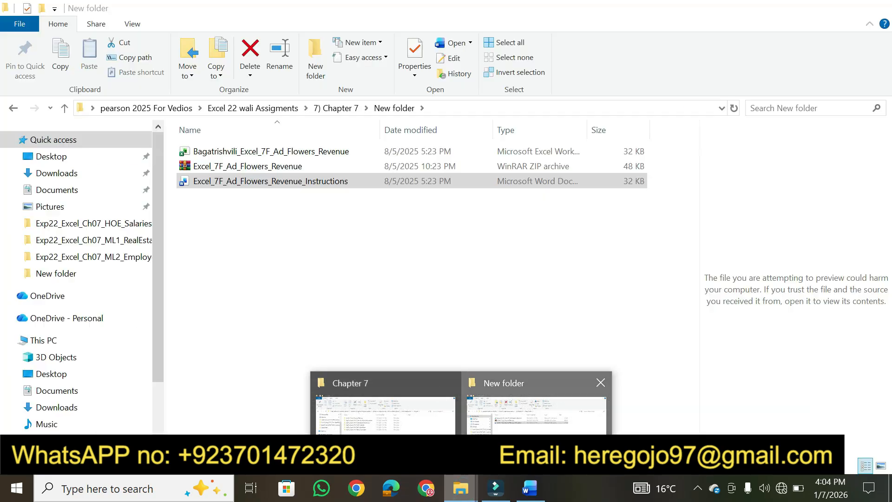
Switch to File Explorer, open the Excel_7F_Ad_Flowers_Revenue workbook in Excel for editing, and display the Advertising Order Form worksheet
left_click(521, 400)
double_click(308, 151)
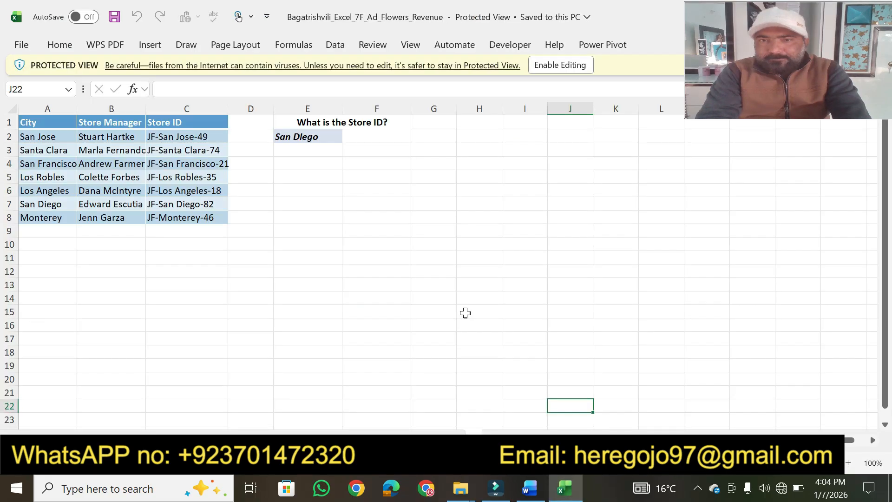
left_click(549, 65)
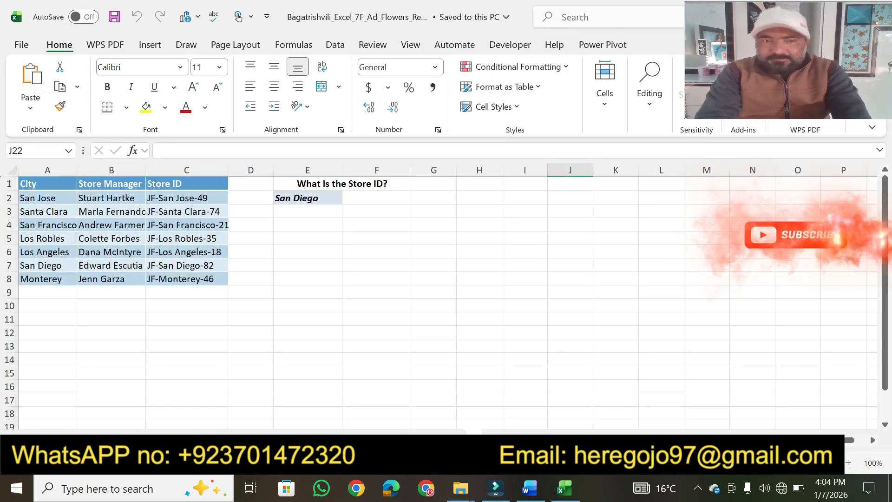
left_click(144, 439)
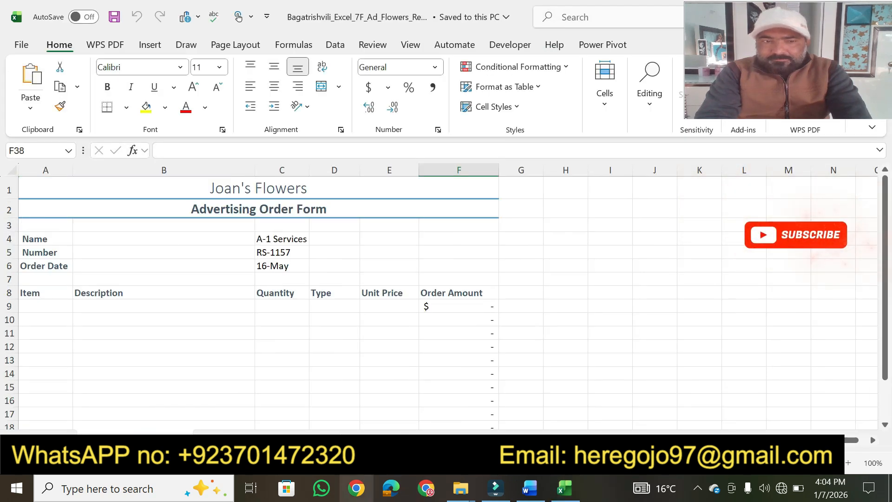
Highlight "second worksheet—Advertising Rate Information" in step 2 of the Word instructions, and display that worksheet in Excel
left_click(530, 492)
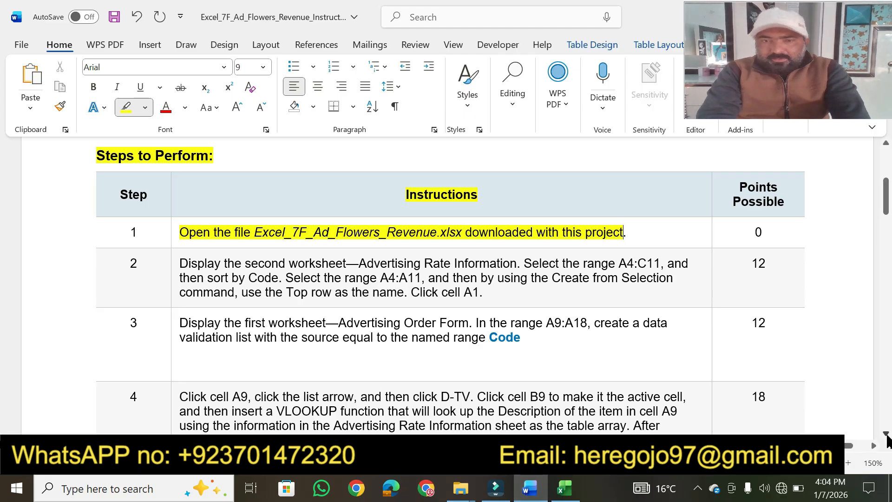
scroll(888, 441, "down", 5)
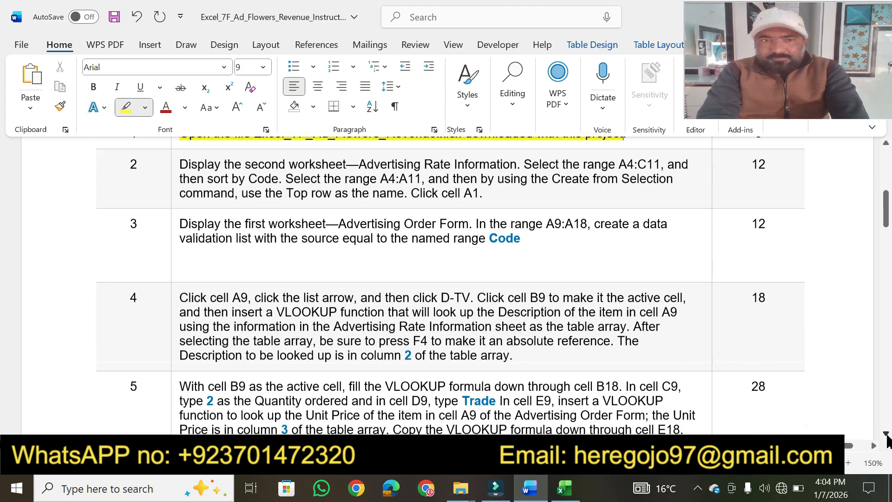
left_click(885, 434)
left_click_drag(247, 151, 518, 151)
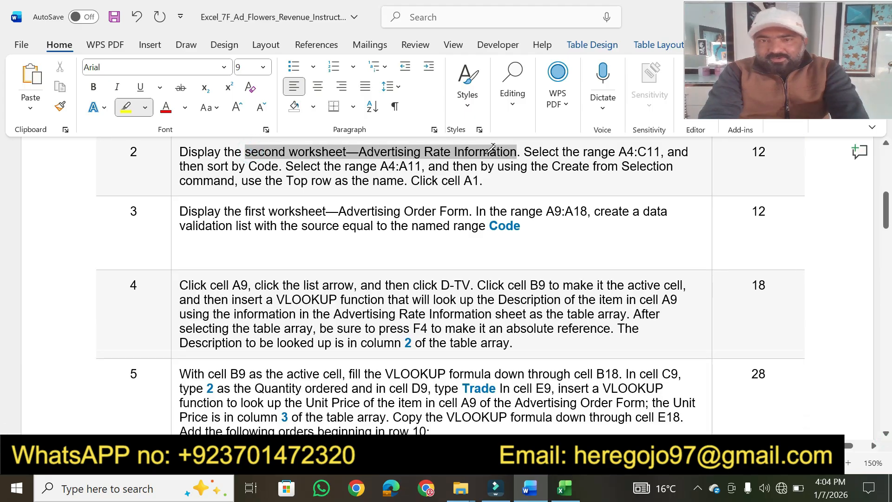
left_click(564, 488)
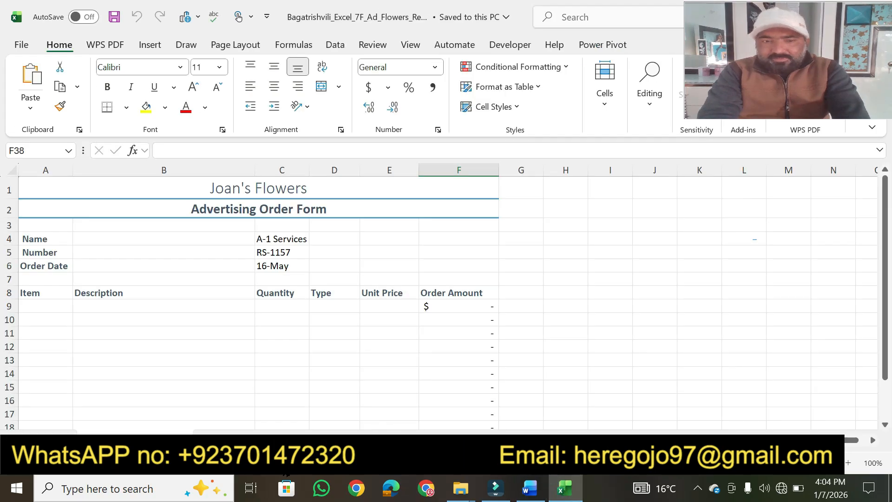
key("ctrl+Page_Down")
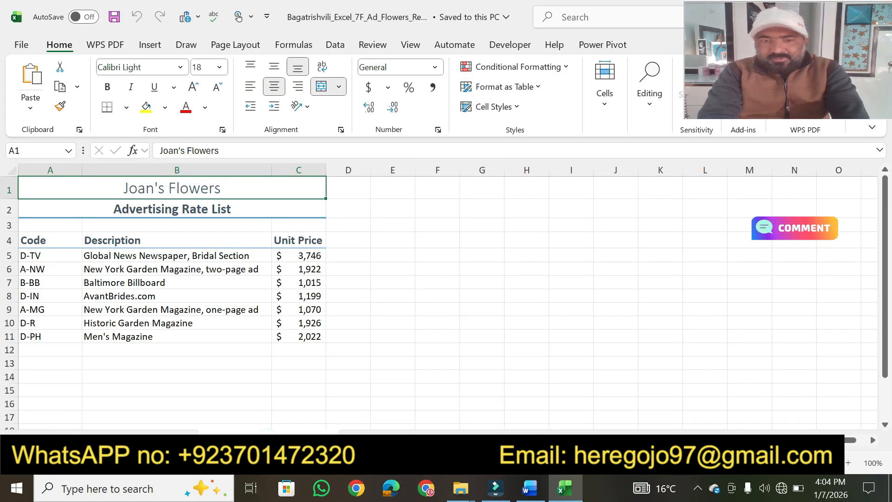
Highlight "Select the range A4:C11" in step 2 of the Word instructions, and select A4:C11 on the Excel rate worksheet
left_click(530, 488)
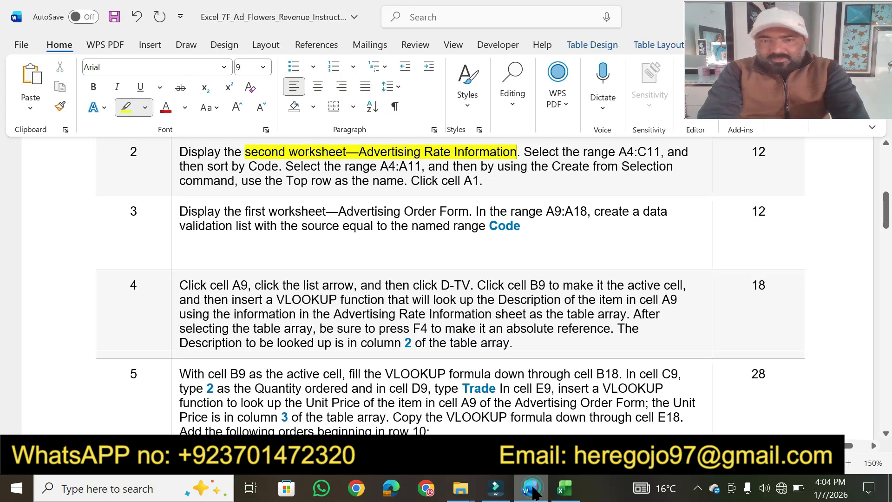
left_click_drag(522, 149, 660, 151)
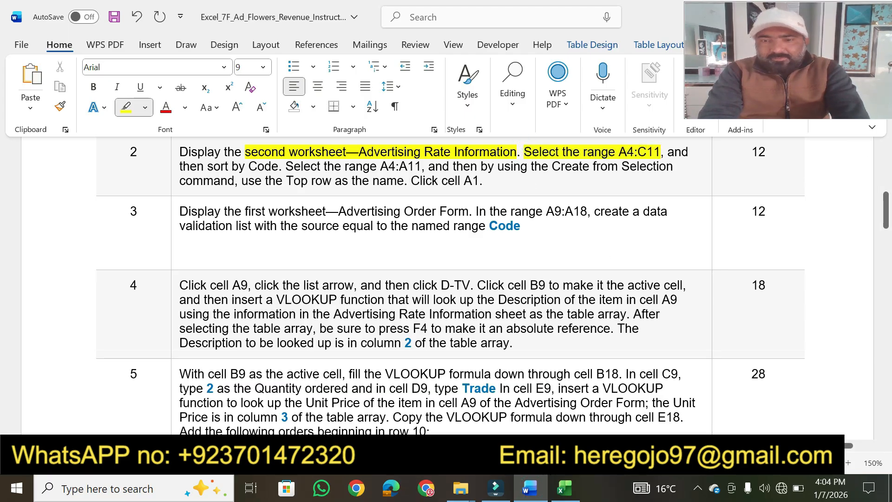
left_click(565, 488)
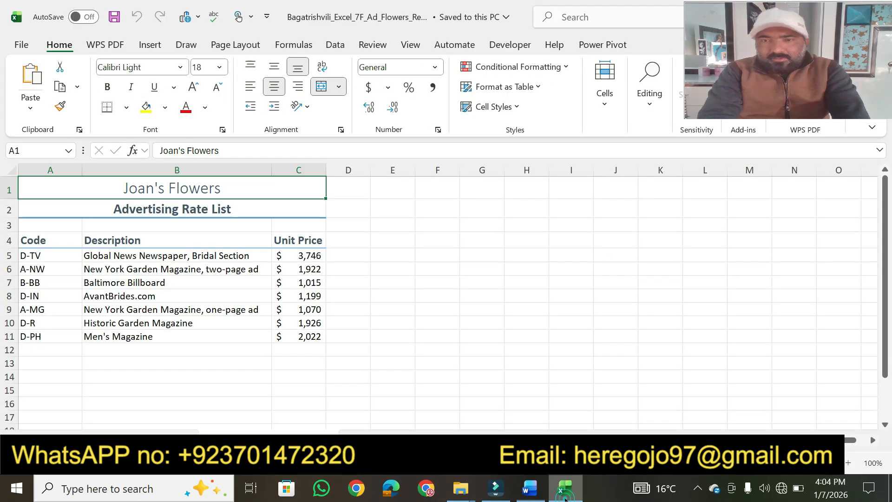
left_click(36, 242)
left_click_drag(155, 247, 285, 338)
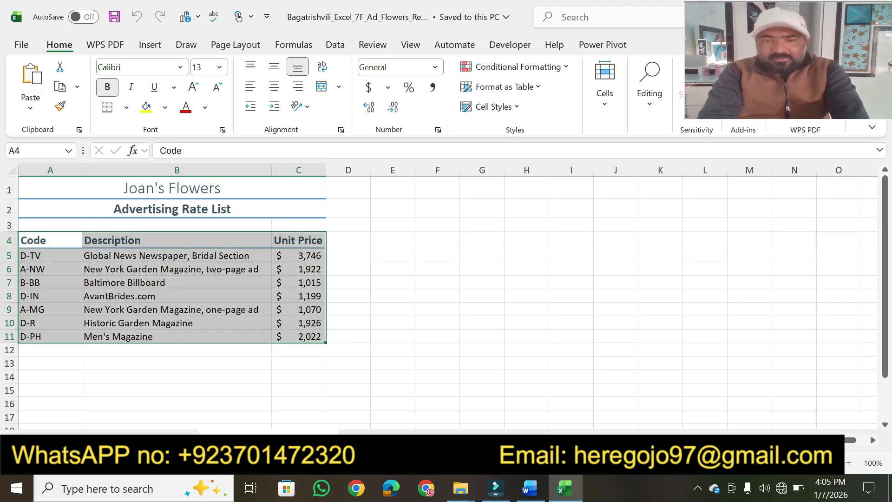
Switch to Word and highlight "sort by Code" in the step 2 instruction
left_click(530, 488)
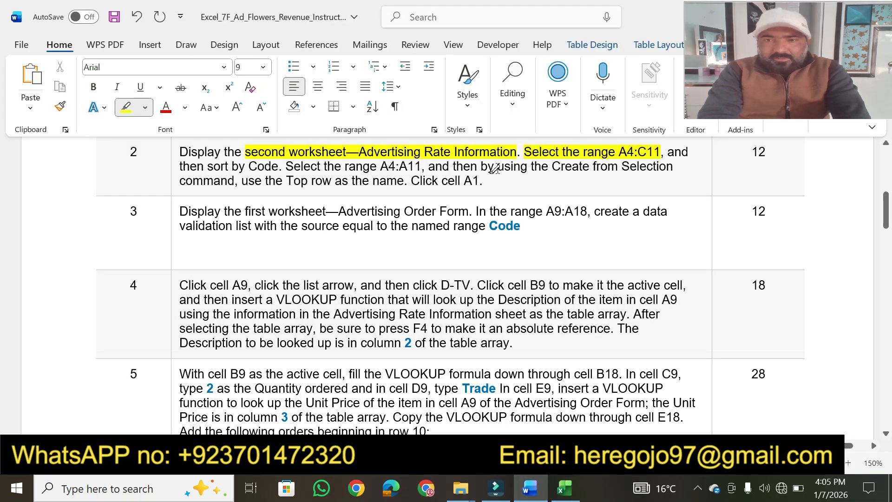
left_click_drag(207, 167, 278, 166)
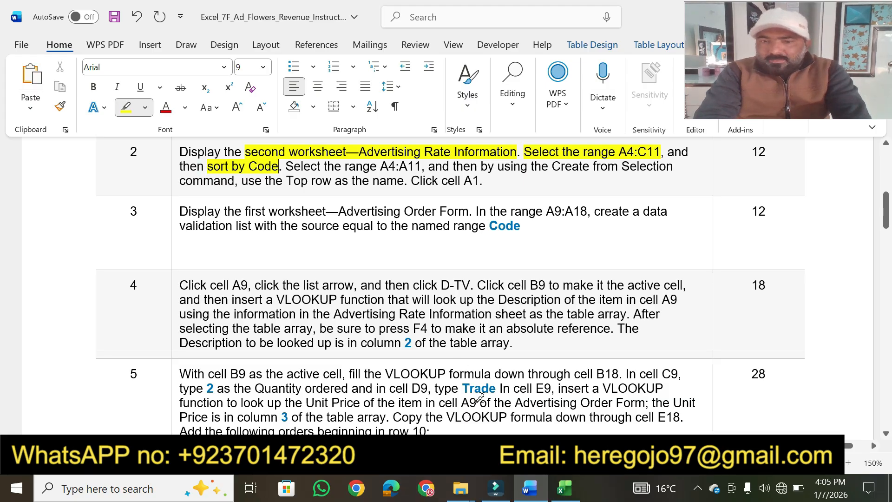
Switch to Excel and sort the selected rate list A4:C11 by Code on cell values, A to Z
left_click(556, 492)
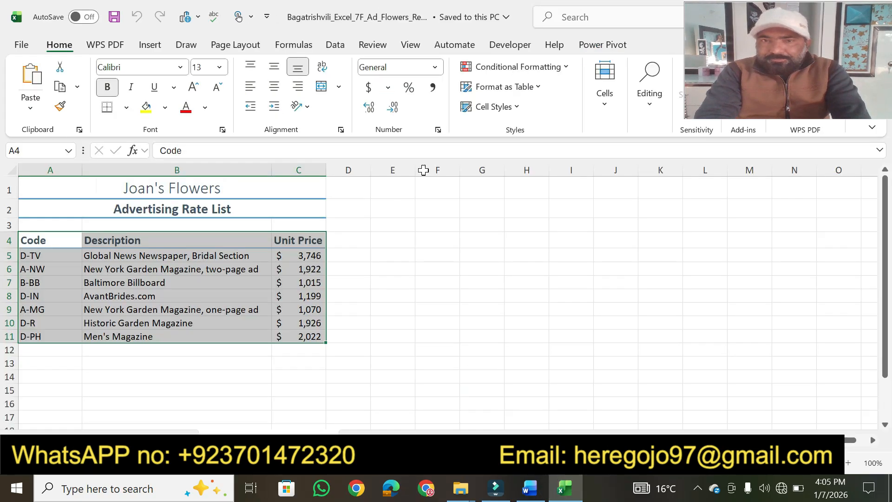
left_click(650, 99)
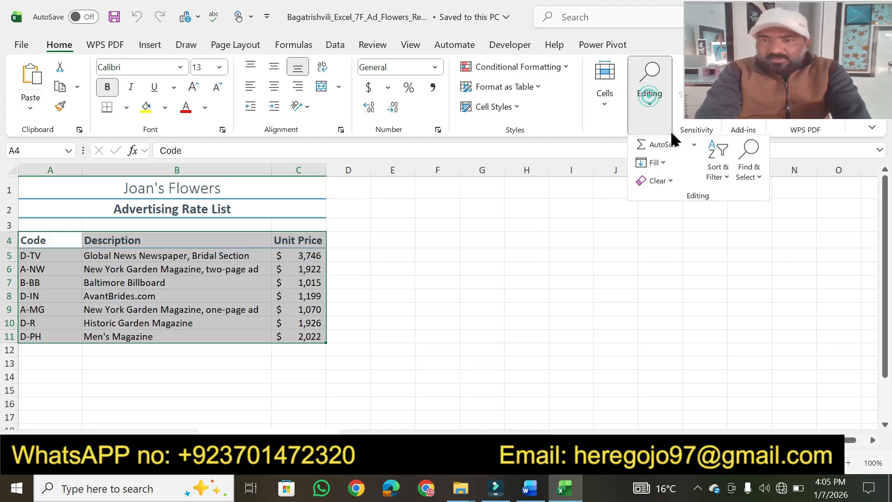
left_click(717, 176)
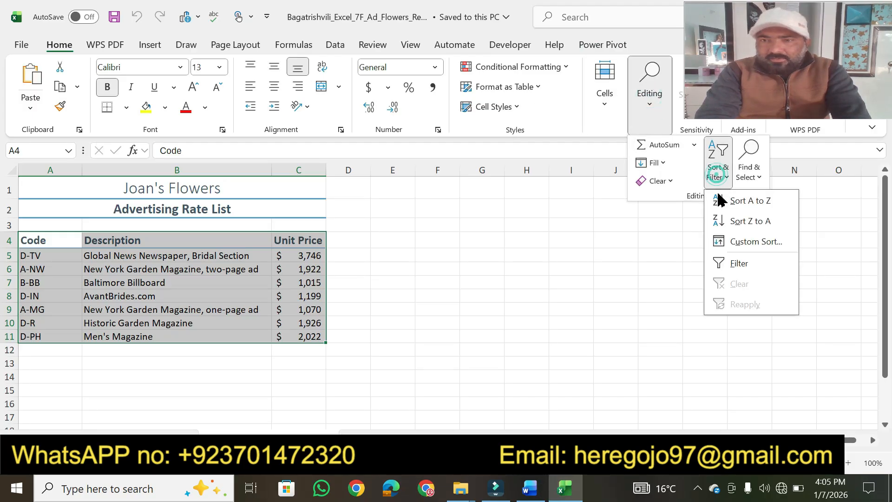
left_click(733, 241)
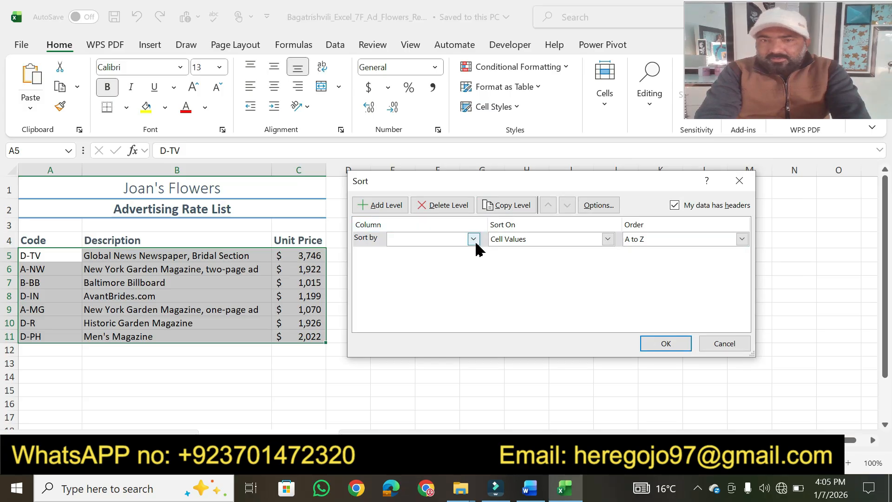
left_click(473, 239)
left_click(444, 254)
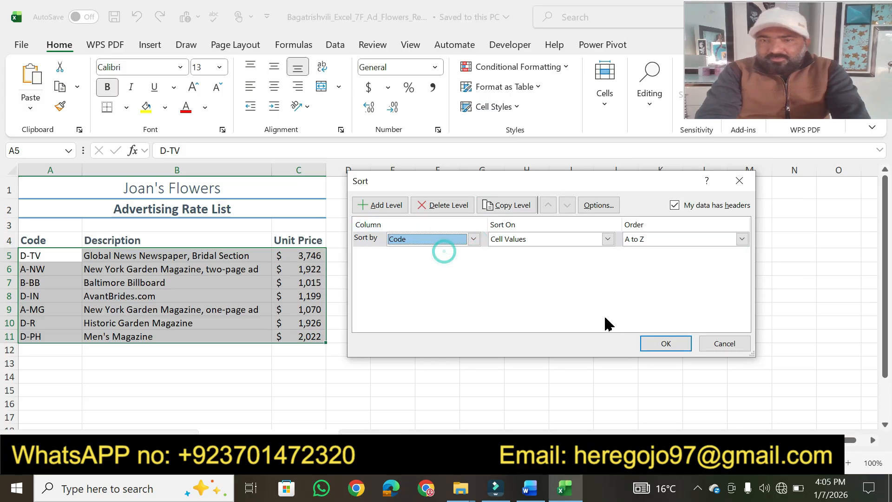
left_click(646, 344)
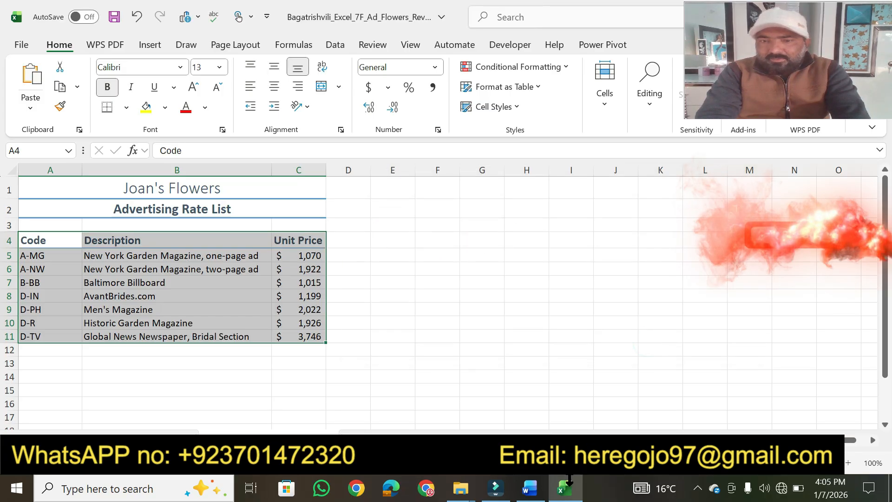
Highlight "range A4:A11" in step 2 of the Word instructions, and select A4:A11 on the Excel rate worksheet
left_click(530, 488)
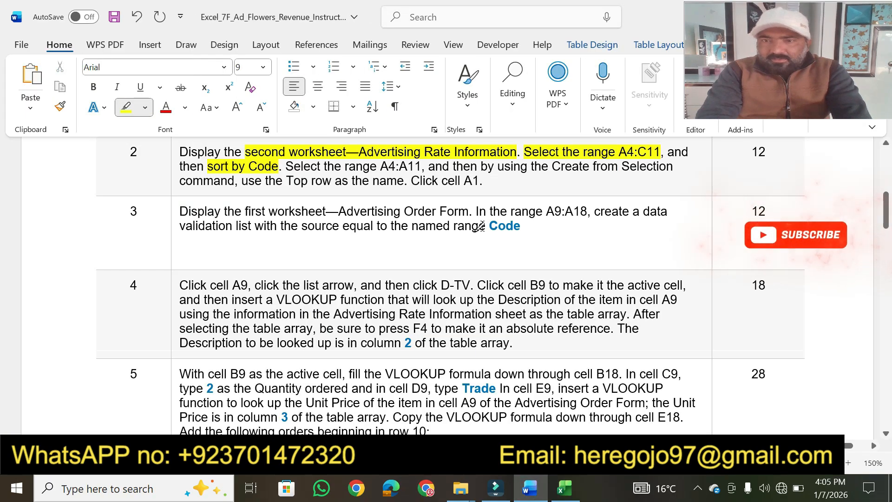
left_click_drag(345, 166, 422, 167)
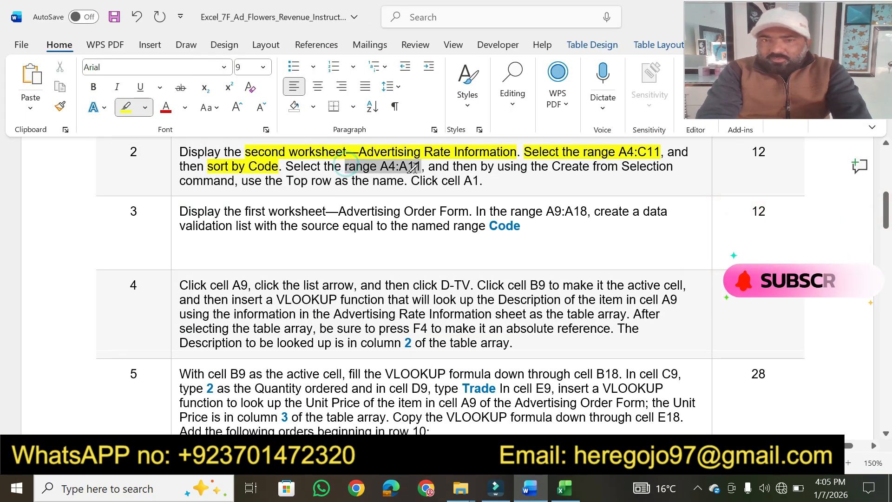
left_click(566, 492)
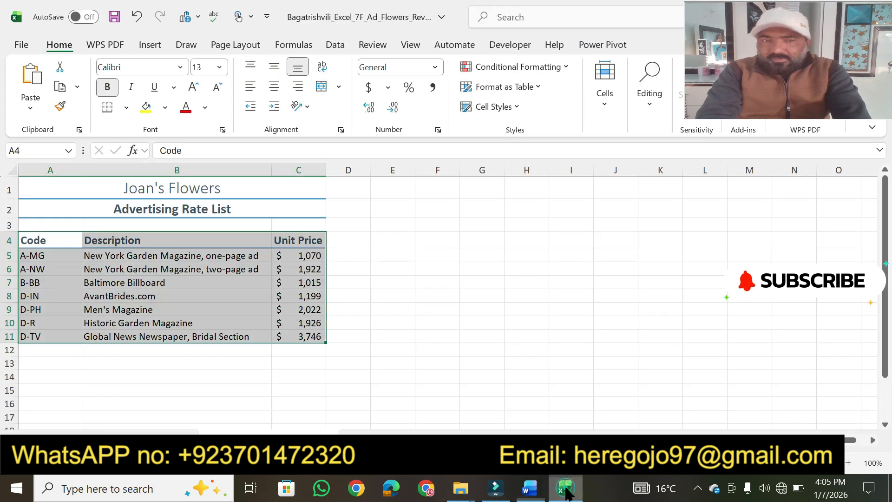
left_click(27, 242)
left_click_drag(27, 242, 34, 336)
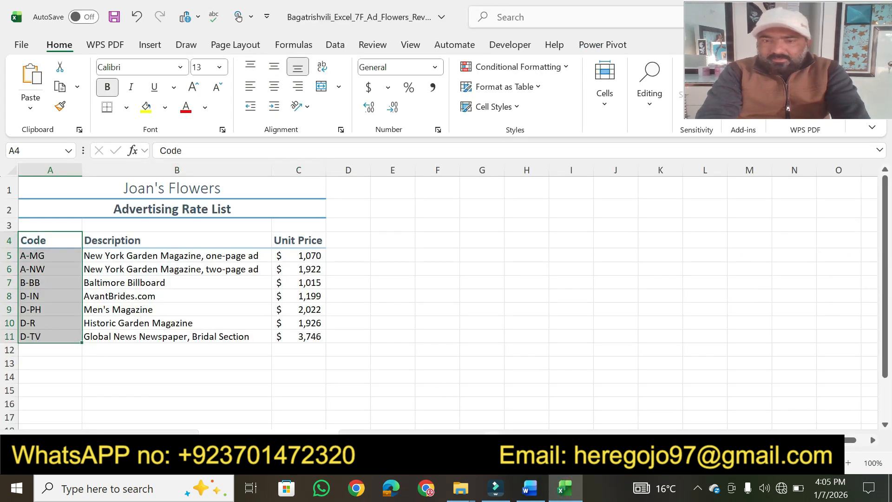
In Word, highlight "then by using the Create from Selection" and "use the Top row as the name. Click cell A1." in step 2
left_click(529, 488)
left_click_drag(449, 166, 674, 167)
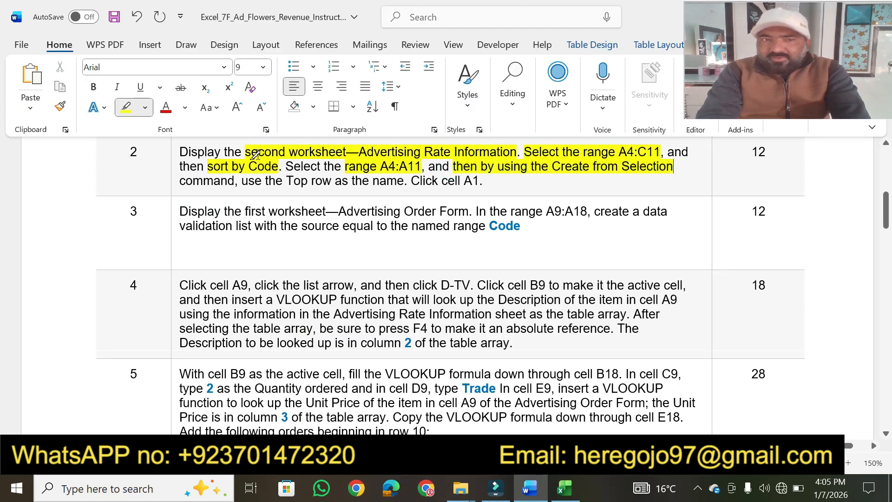
left_click_drag(240, 181, 484, 180)
Switch to Excel and create a named range from the selected A4:A11 cells, using the top row as the name
left_click(564, 488)
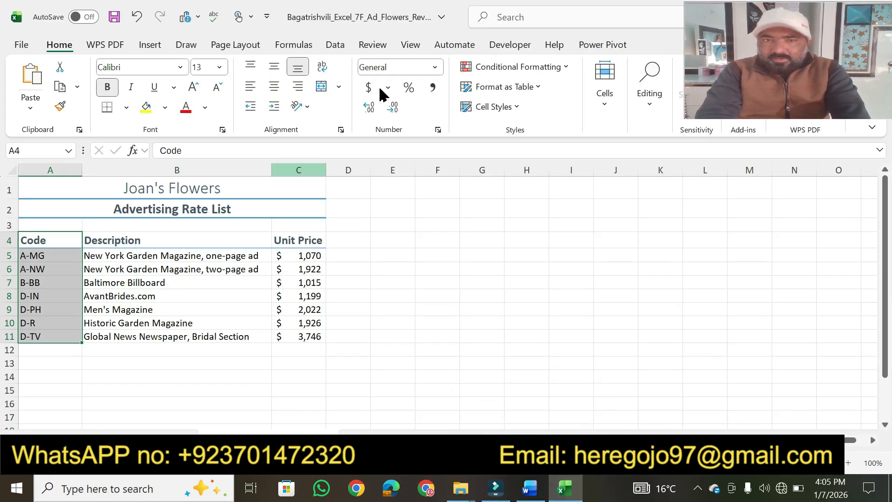
left_click(309, 48)
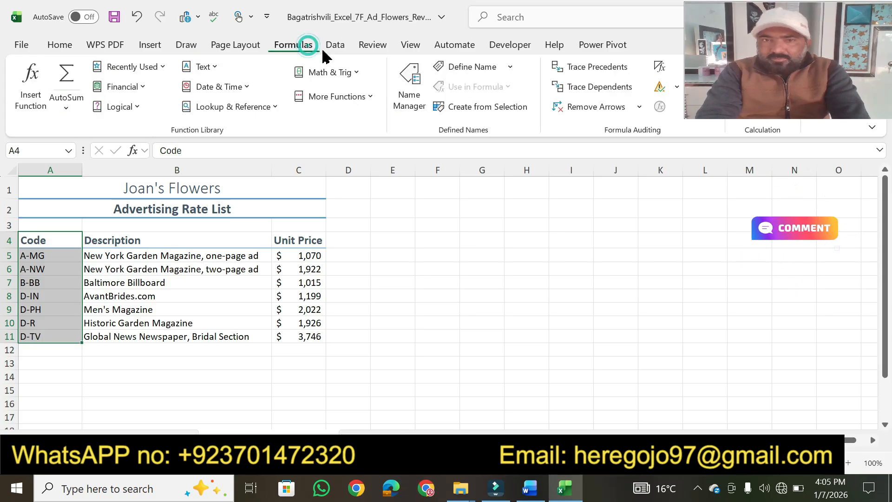
left_click(478, 108)
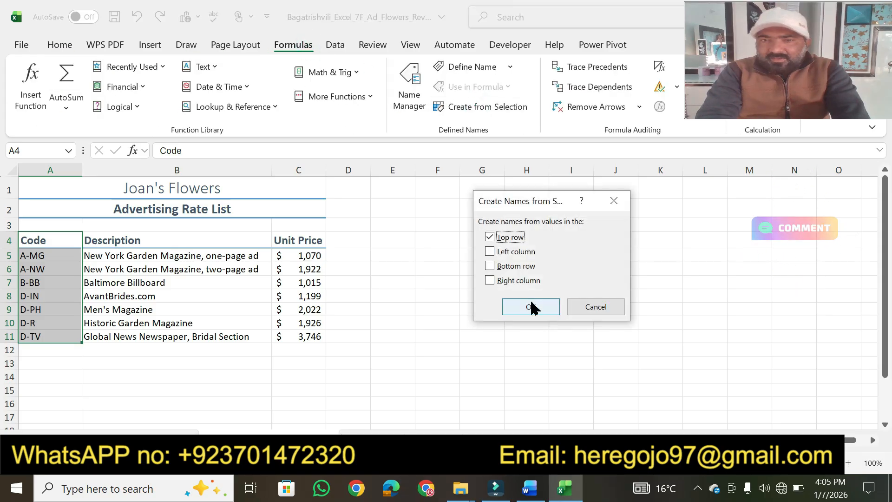
left_click(528, 308)
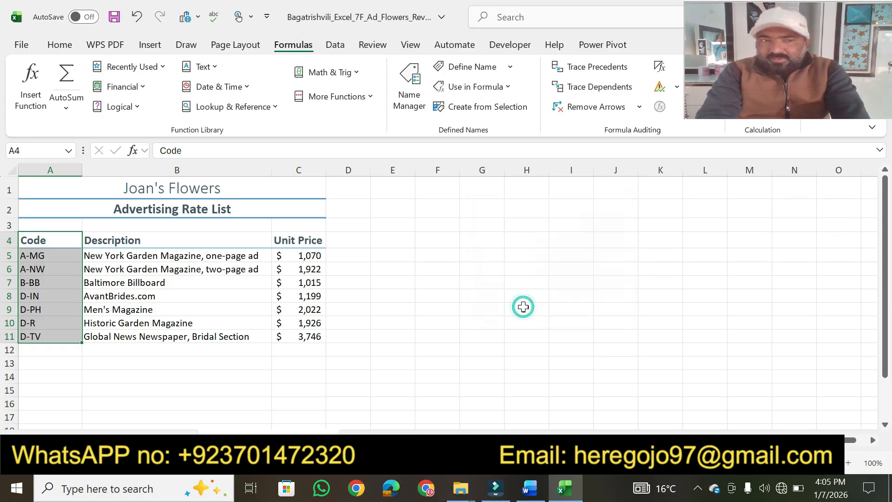
Highlight the points value 12 for step 2 in the Word instructions, and select cell A1 on the Excel rate worksheet
left_click(528, 489)
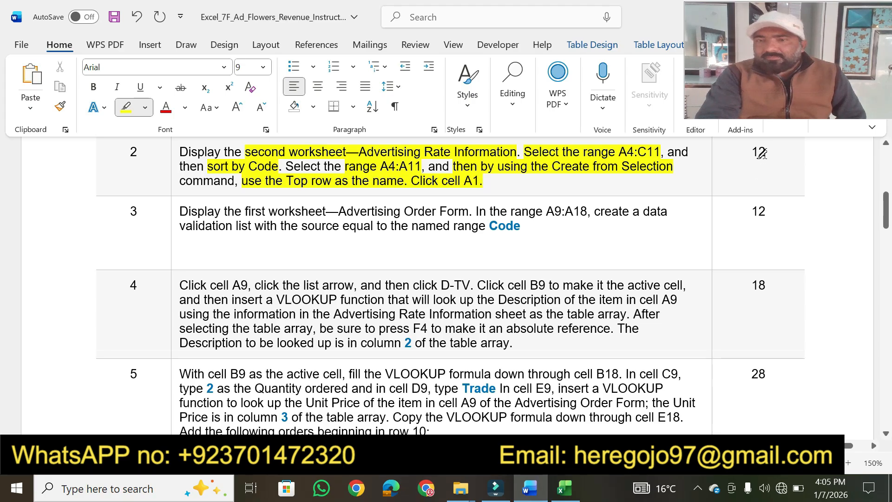
left_click_drag(764, 153, 742, 155)
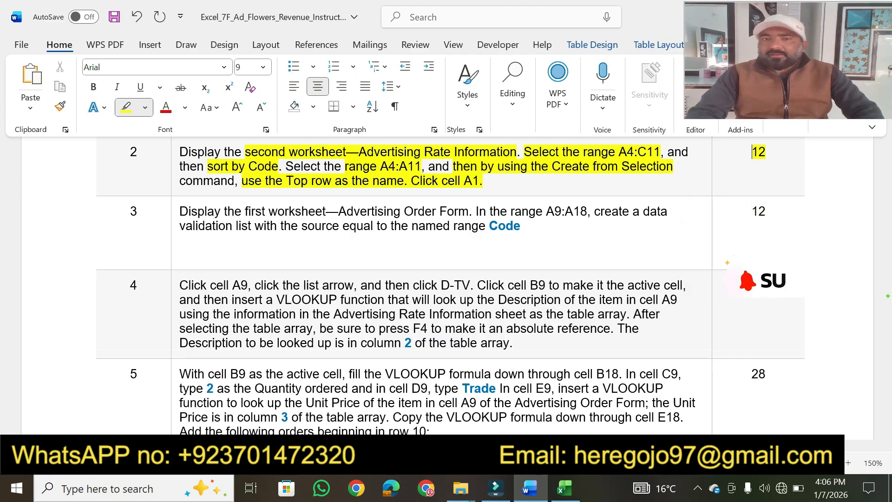
left_click(565, 488)
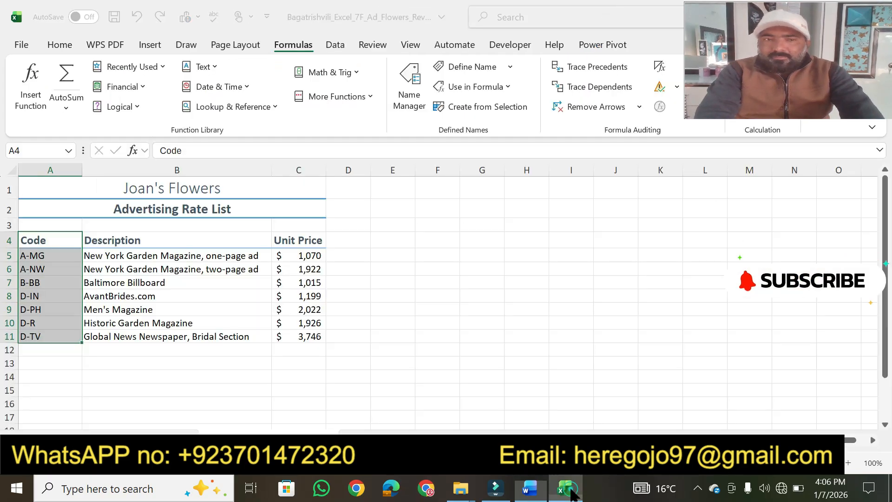
left_click(38, 195)
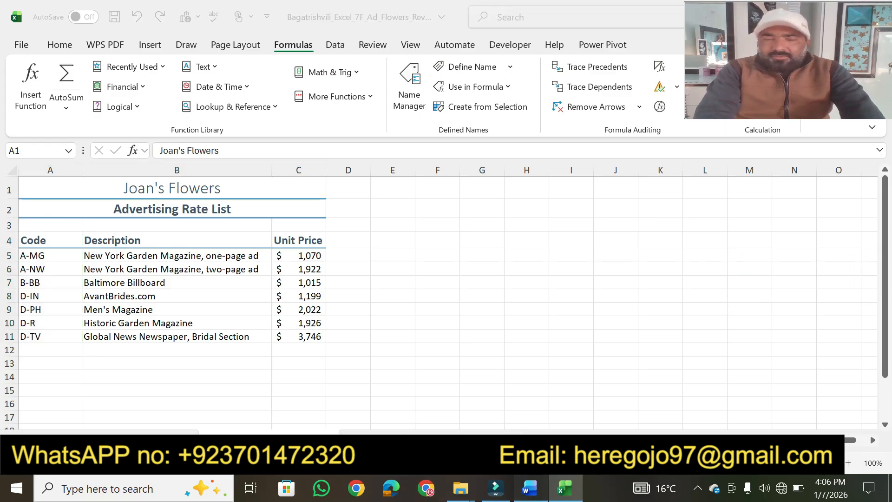
Highlight "Display the first worksheet—Advertising Order Form" in step 3 of the Word instructions, and display that worksheet in Excel
left_click(529, 488)
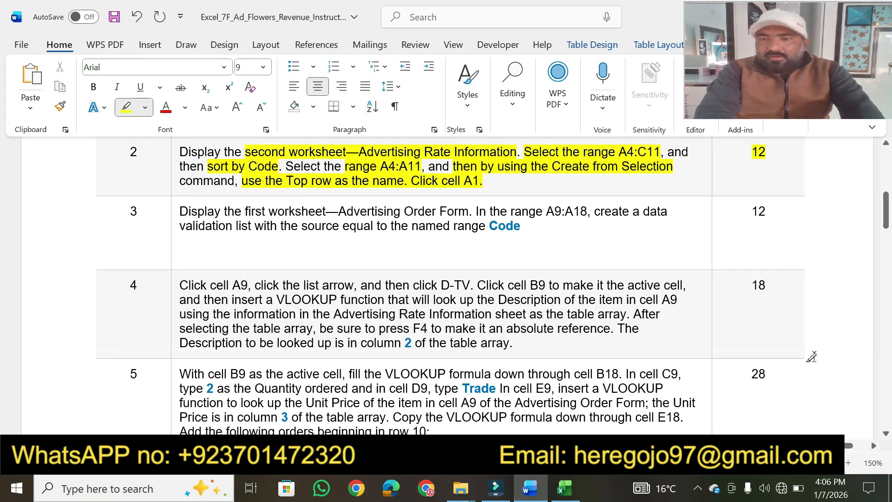
left_click(887, 434)
left_click(886, 435)
left_click(886, 435)
left_click(886, 435)
left_click(887, 435)
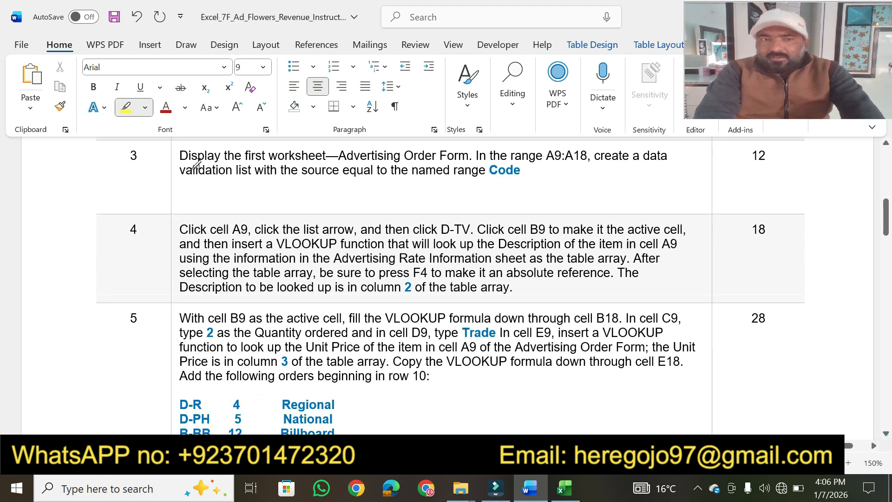
left_click_drag(181, 156, 342, 158)
left_click_drag(408, 156, 471, 156)
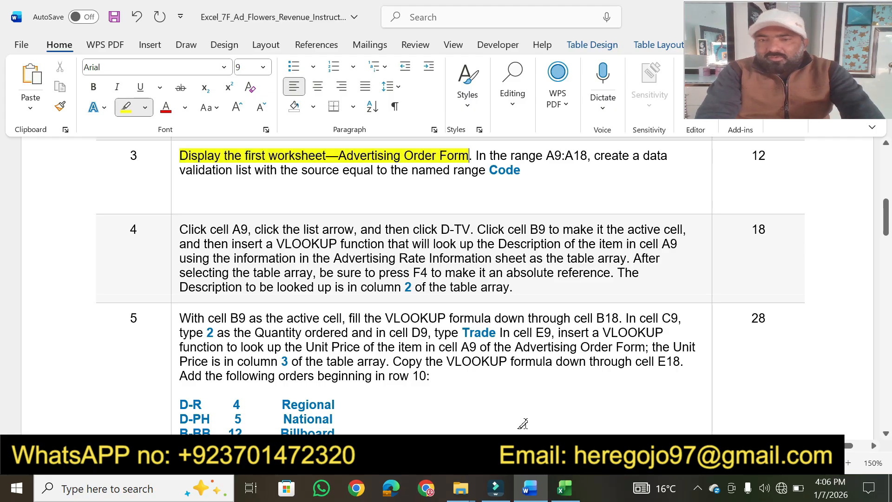
left_click(565, 488)
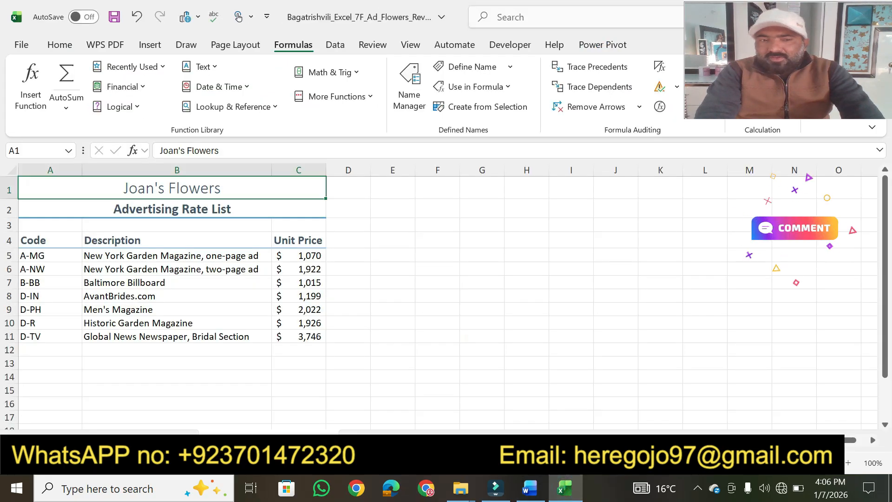
left_click(170, 441)
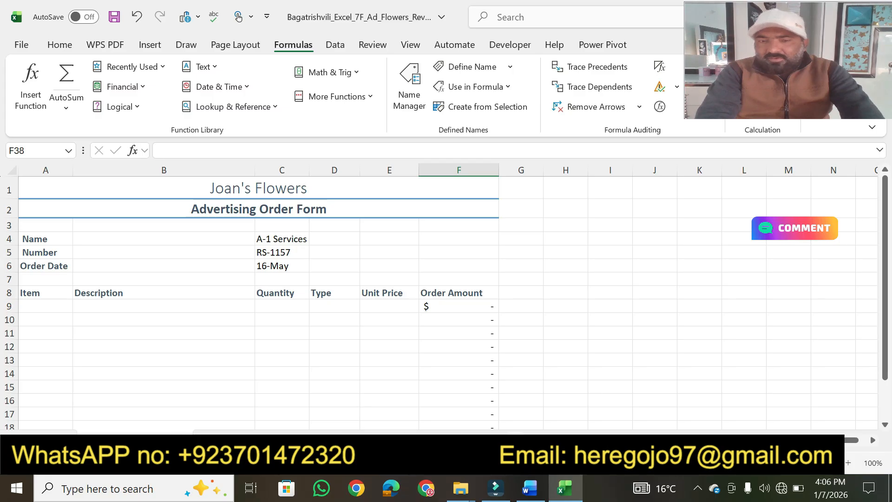
Highlight "the range A9:A18" in step 3 of the Word instructions, and select A9:A18 on the Excel order form
left_click(529, 487)
left_click_drag(491, 156, 588, 157)
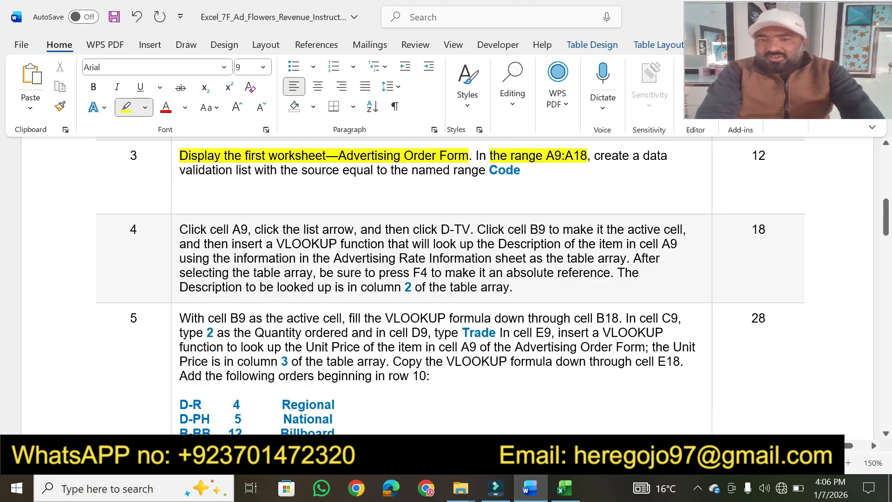
left_click(565, 488)
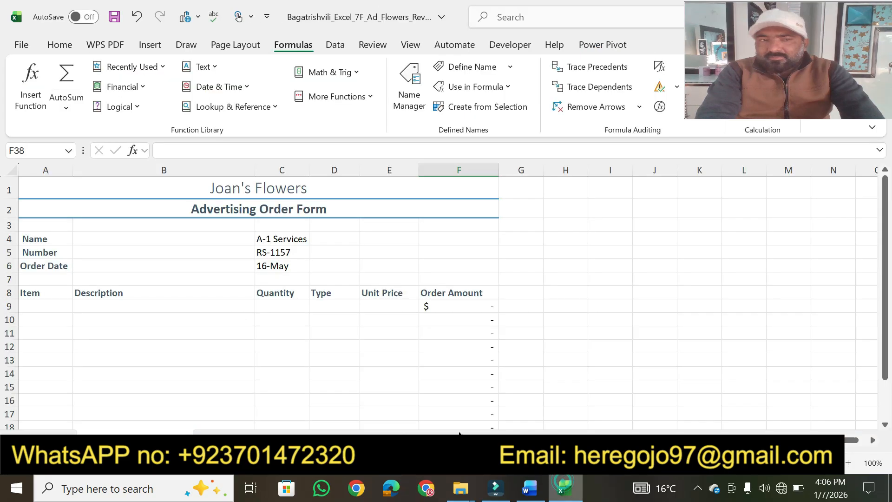
left_click(41, 306)
left_click_drag(49, 322, 50, 390)
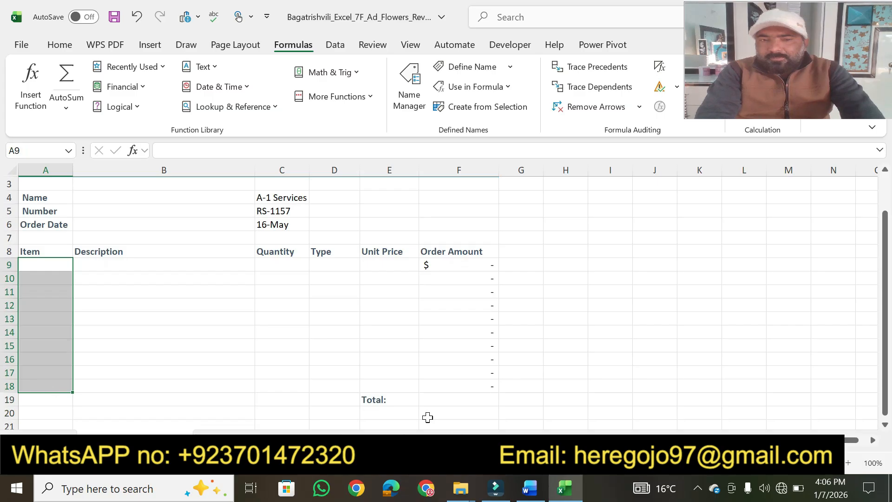
In Word, highlight "create a data validation list with the source equal to the named range Code" in step 3
left_click(529, 488)
left_click_drag(598, 153, 668, 154)
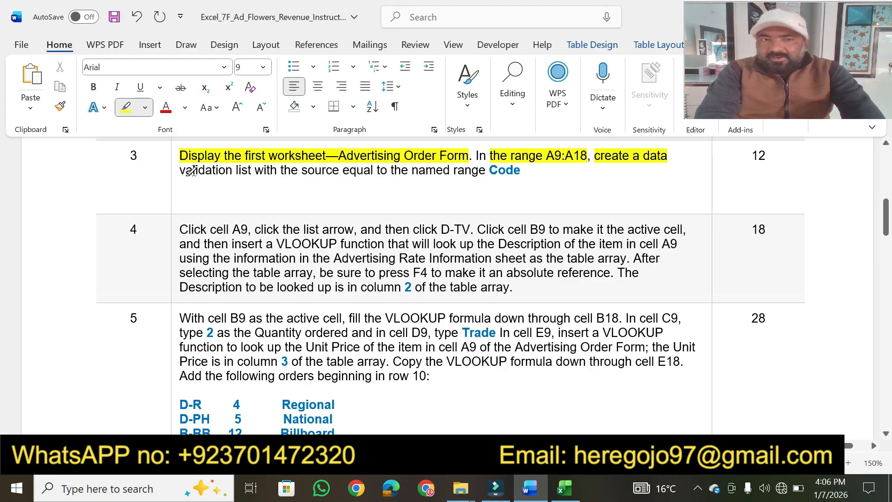
left_click_drag(182, 171, 492, 170)
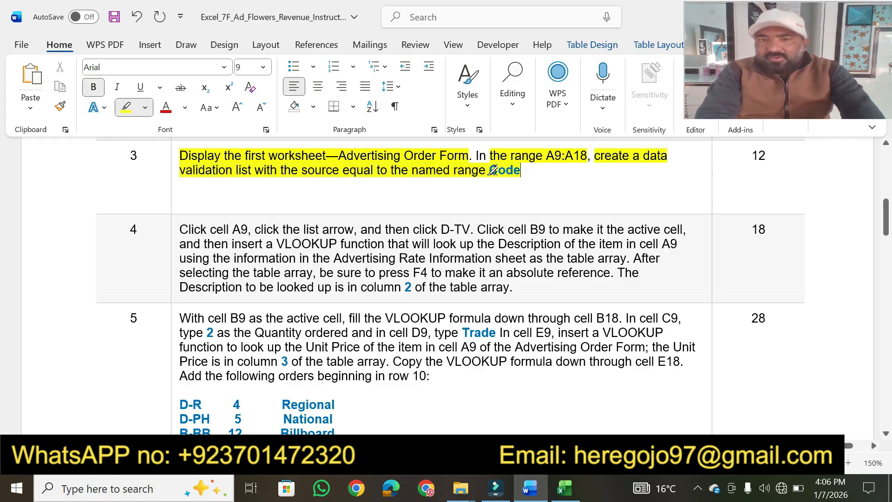
Switch to Excel, select A9:A18 on the order form, and start a data validation rule that allows a List
left_click(571, 492)
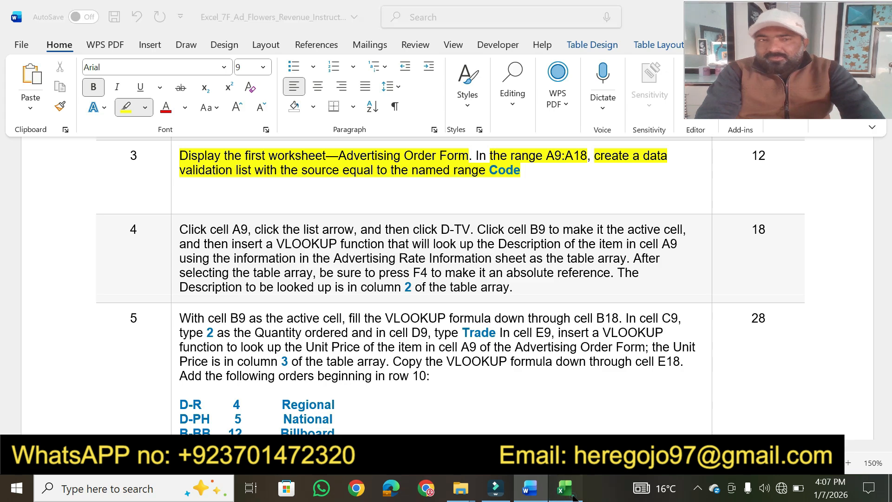
left_click(572, 496)
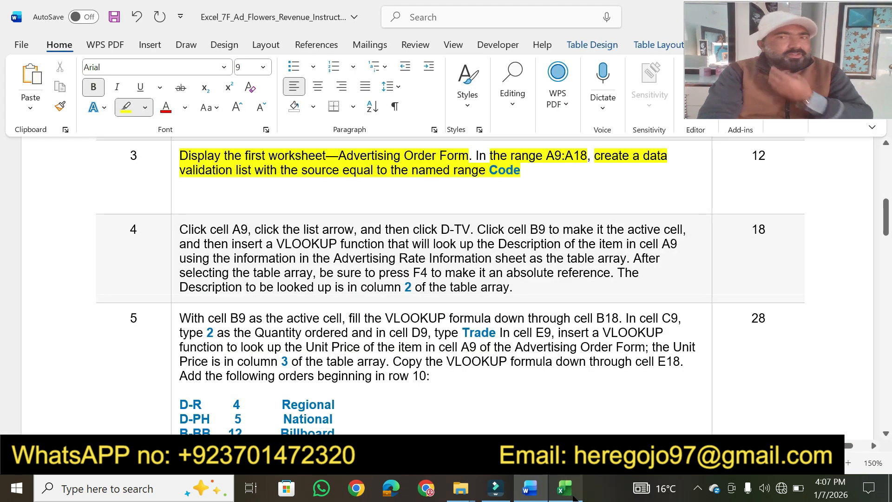
left_click(574, 496)
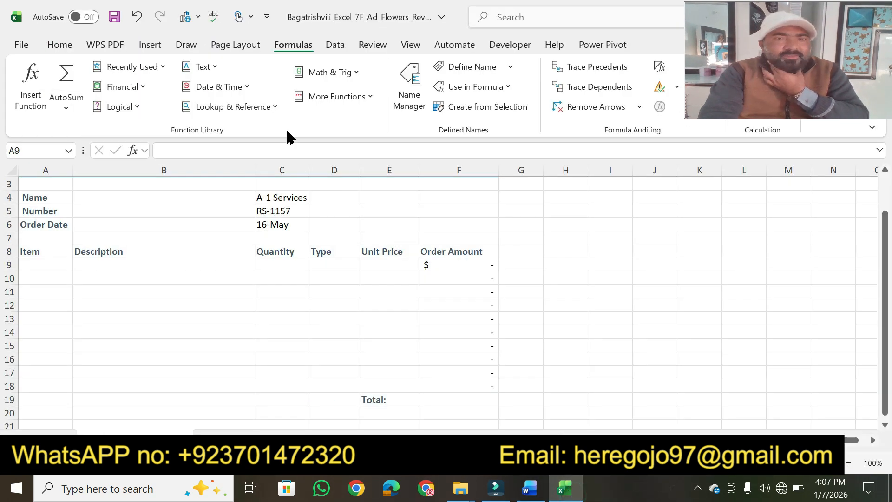
left_click(335, 47)
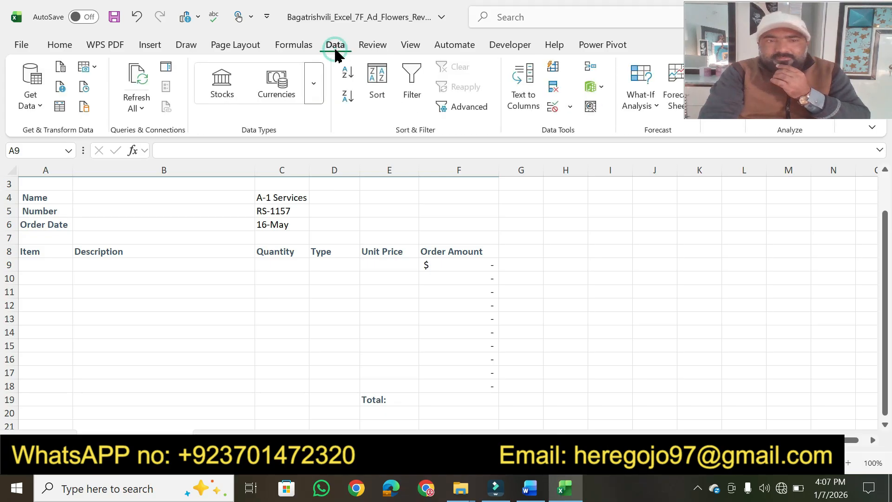
left_click(42, 272)
left_click_drag(39, 263, 41, 380)
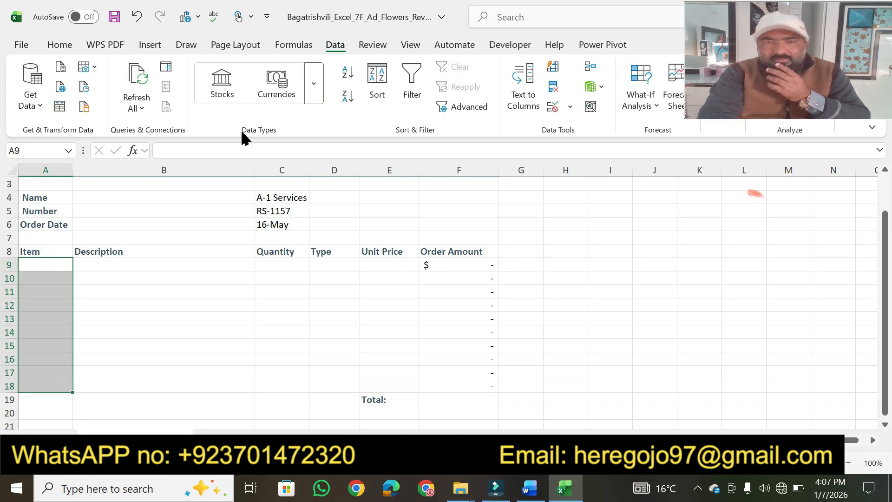
left_click(570, 106)
left_click(580, 131)
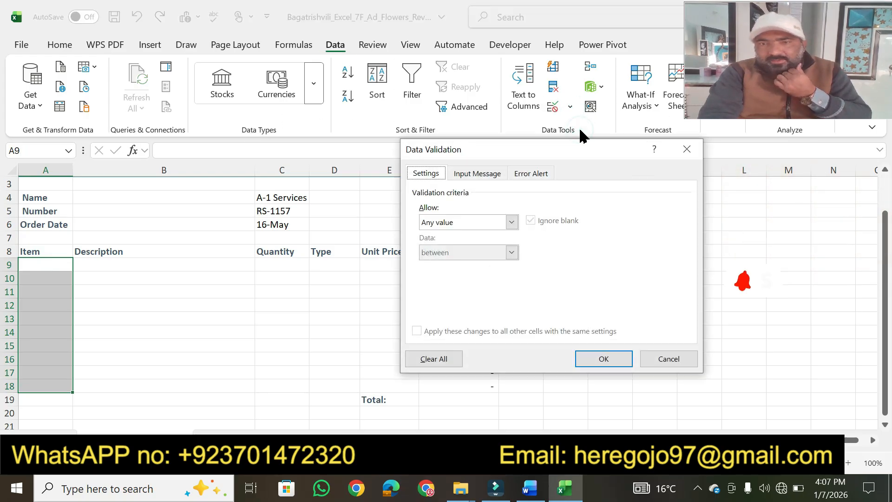
left_click(511, 222)
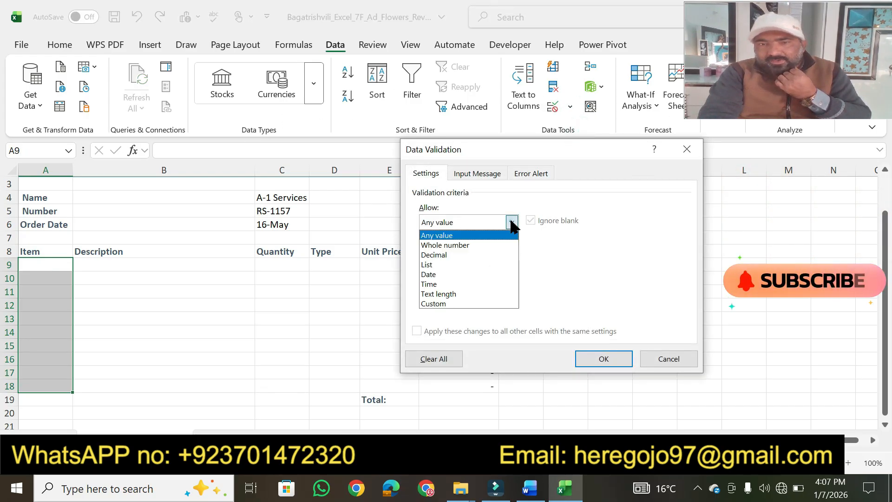
left_click(464, 264)
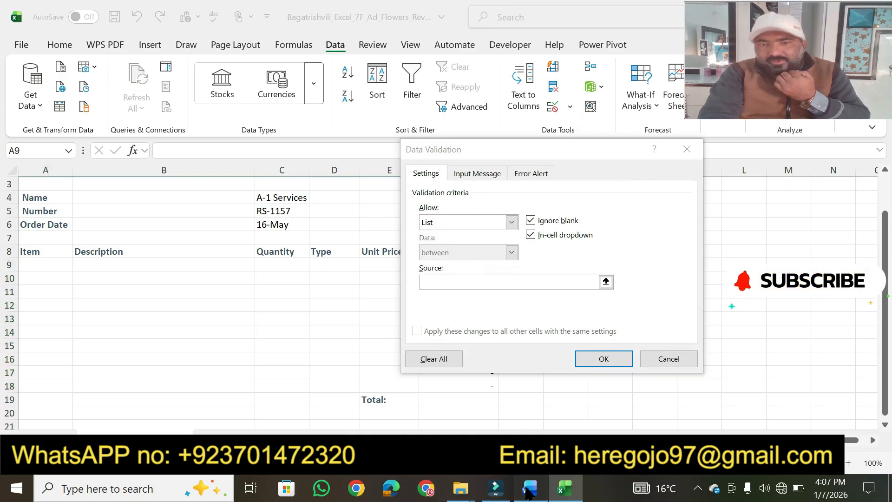
Set the validation source to the named range Code using A5:A11 on the Advertising Rate Information sheet, and apply the rule
left_click(529, 488)
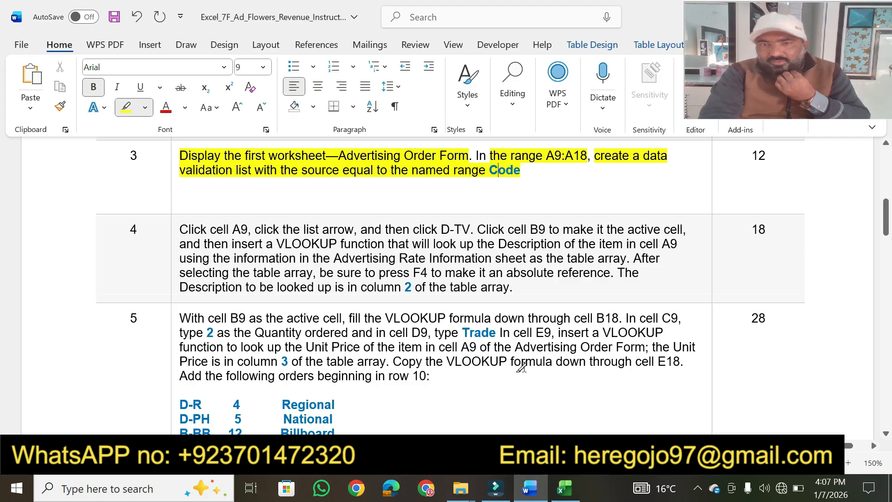
left_click(565, 488)
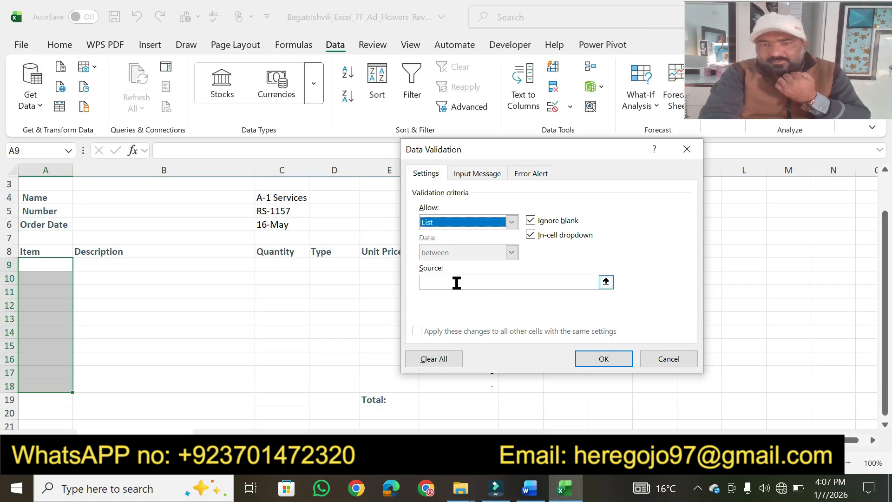
left_click(457, 283)
type("=")
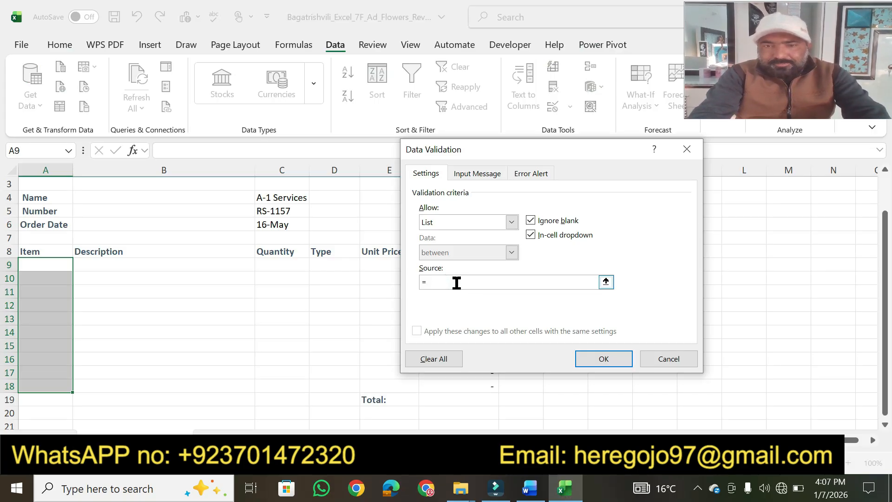
key("BackSpace")
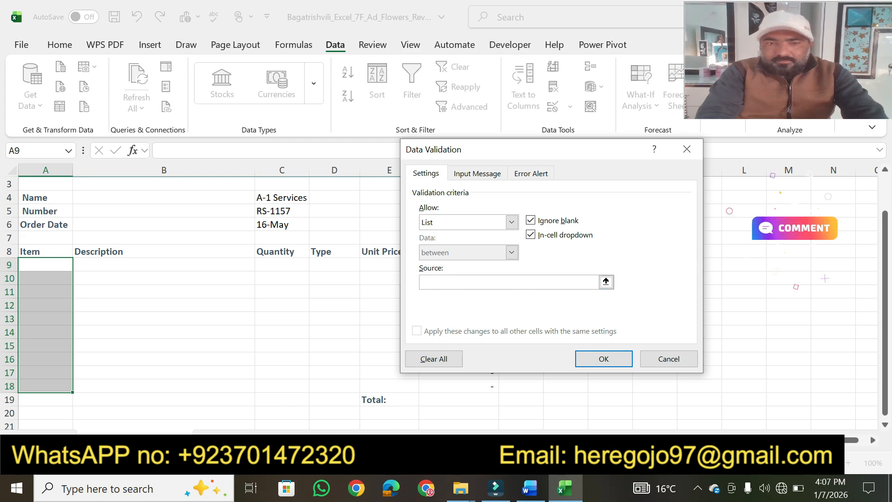
left_click(386, 440)
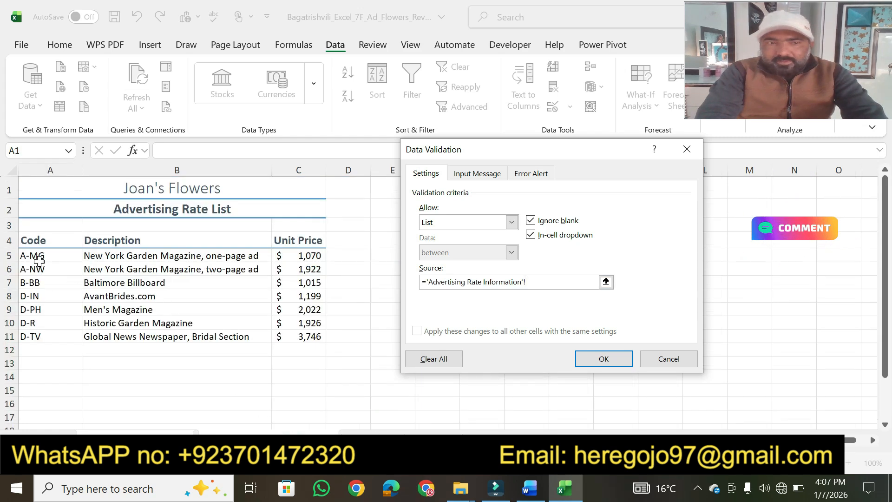
left_click_drag(32, 255, 38, 336)
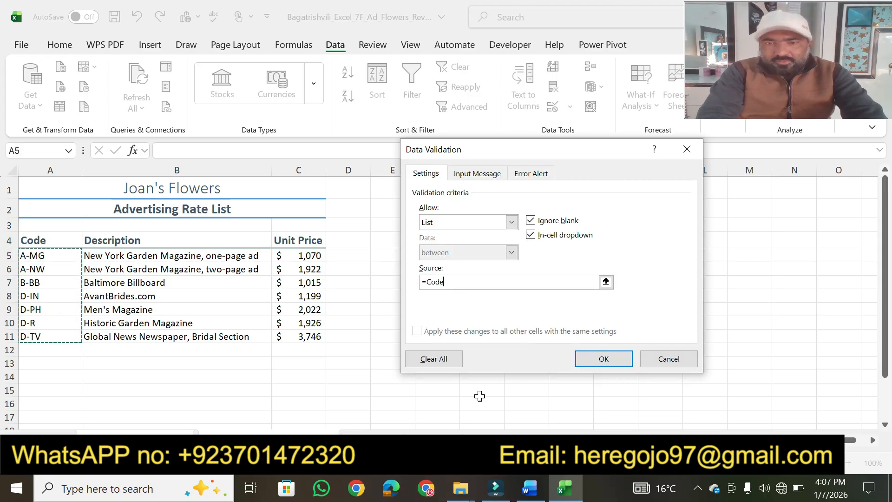
left_click(529, 488)
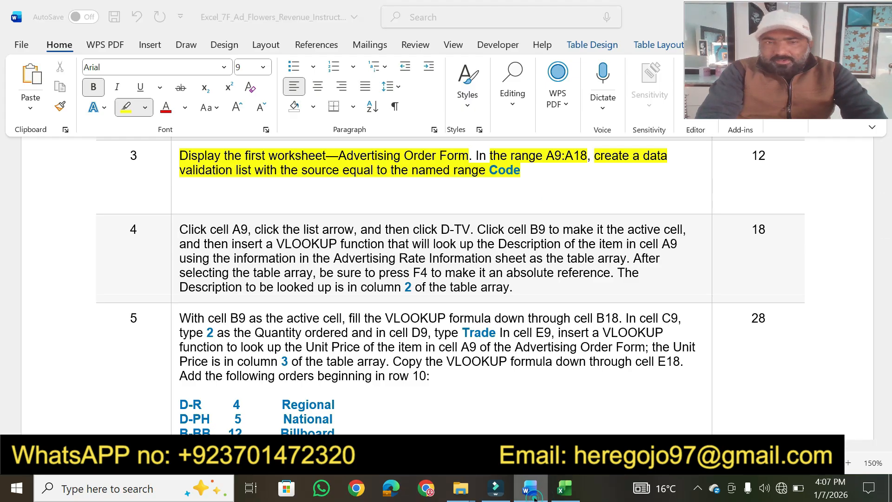
left_click(566, 489)
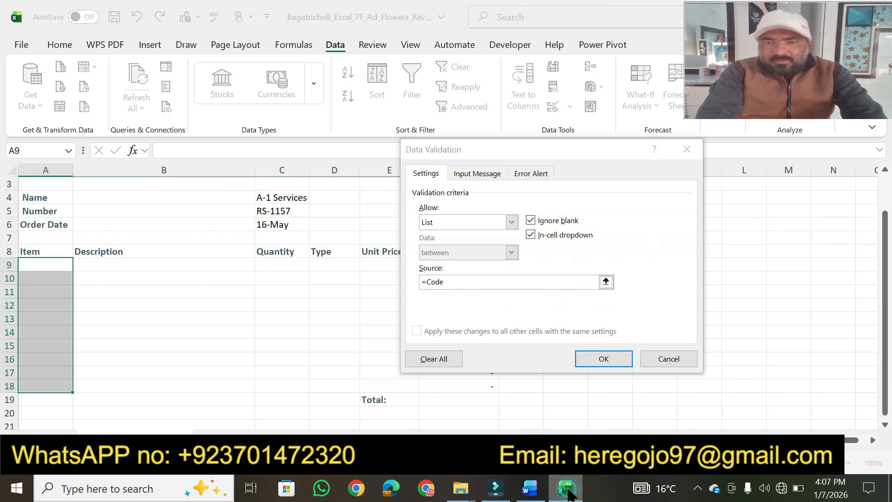
left_click(602, 359)
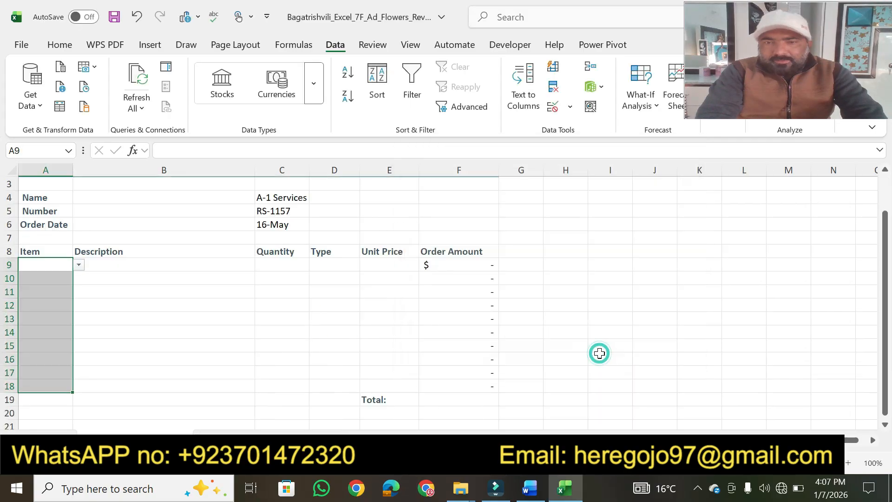
Highlight the points value 12 for step 3 in the Word instructions
left_click(529, 488)
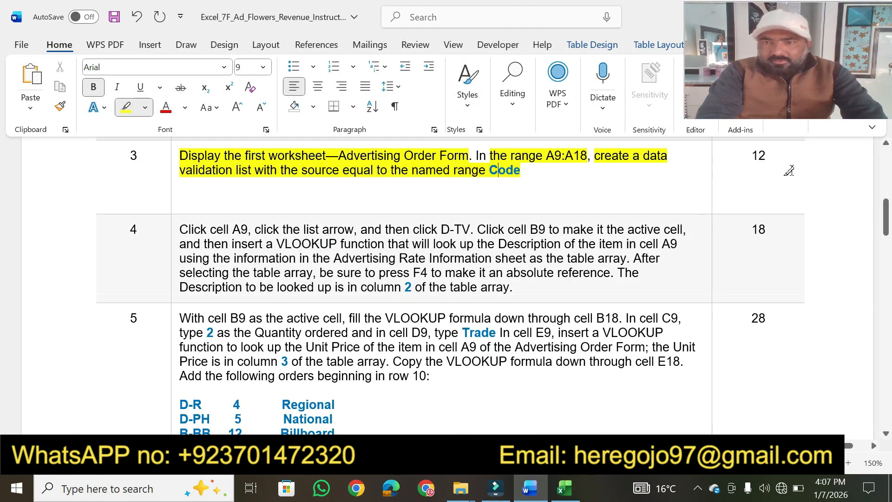
left_click_drag(760, 153, 750, 154)
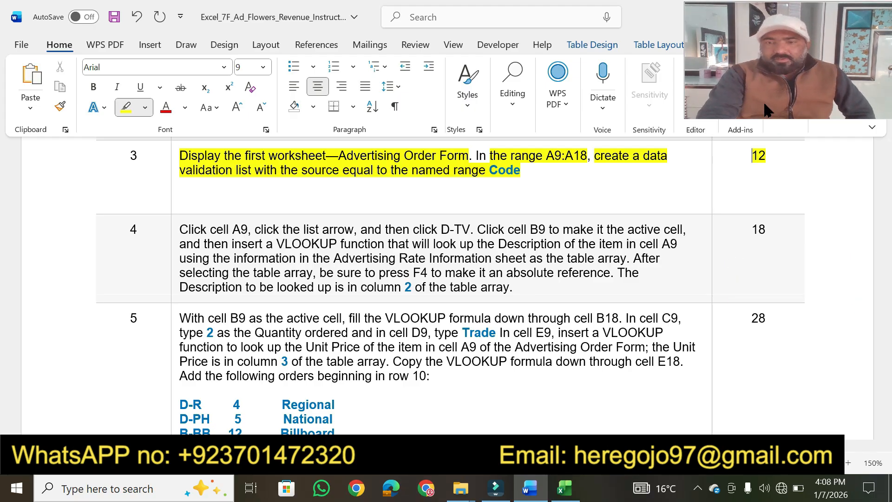
Examine the validation lists of cells A9 and A10 on the Excel order form without choosing a code
key("alt+Tab")
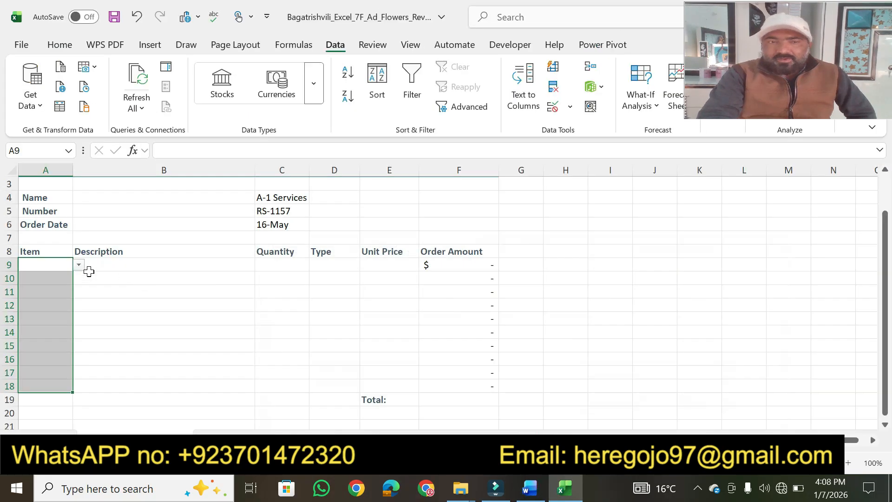
left_click(80, 269)
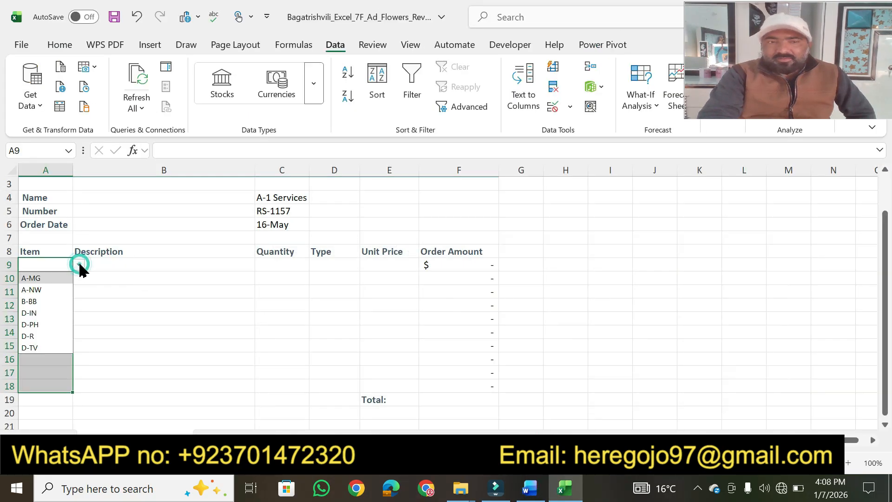
left_click(138, 289)
left_click(50, 266)
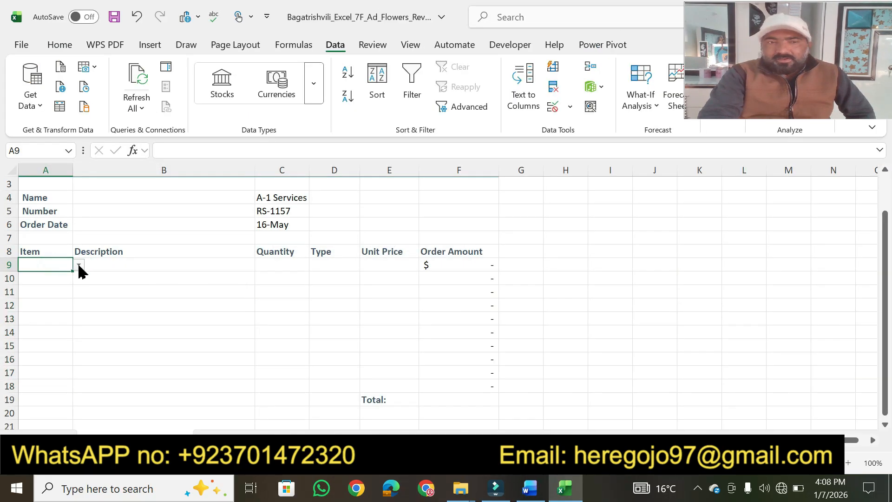
left_click(79, 264)
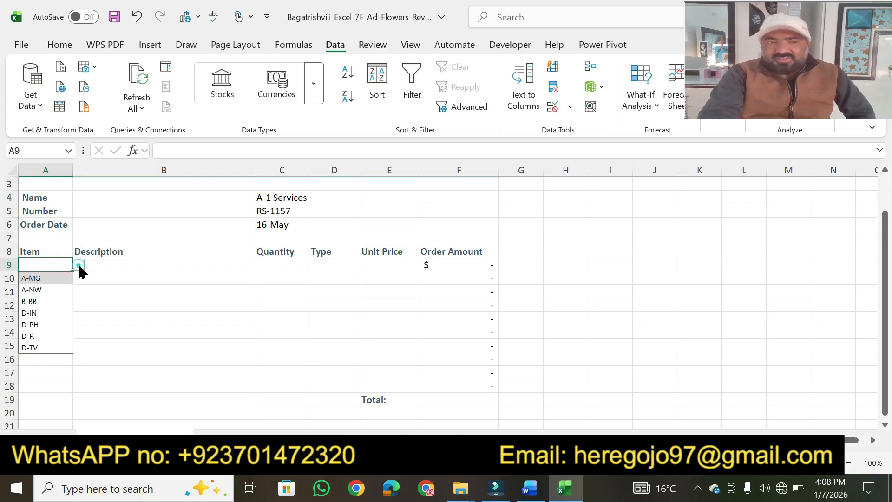
left_click(114, 294)
left_click(48, 278)
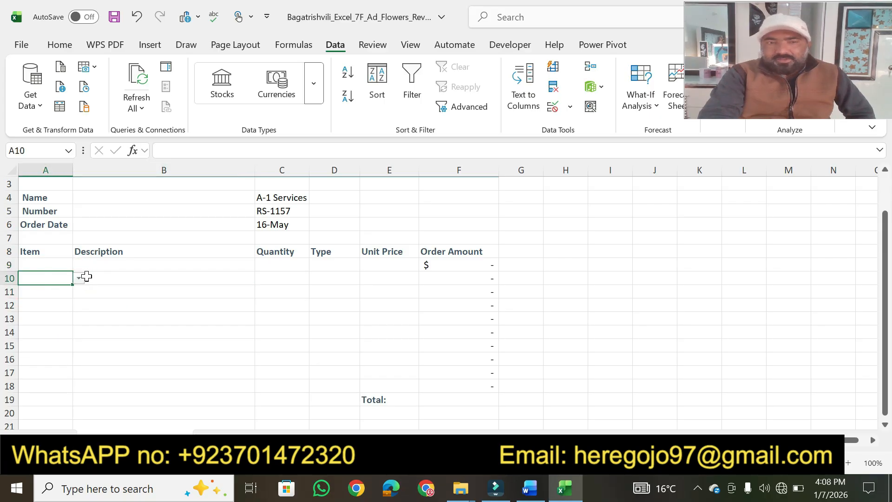
left_click(80, 279)
left_click(122, 291)
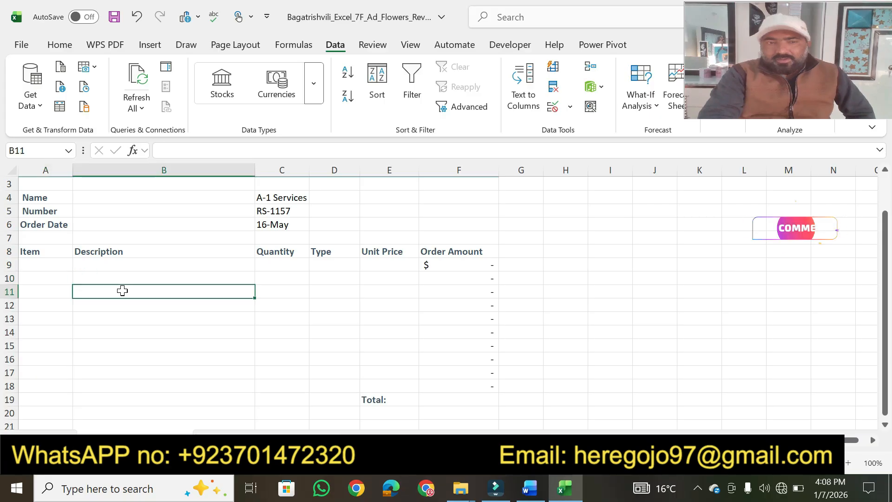
Highlight "Click cell A9" in step 4 of the Word instructions, and select cell A9 on the Excel order form
left_click(530, 488)
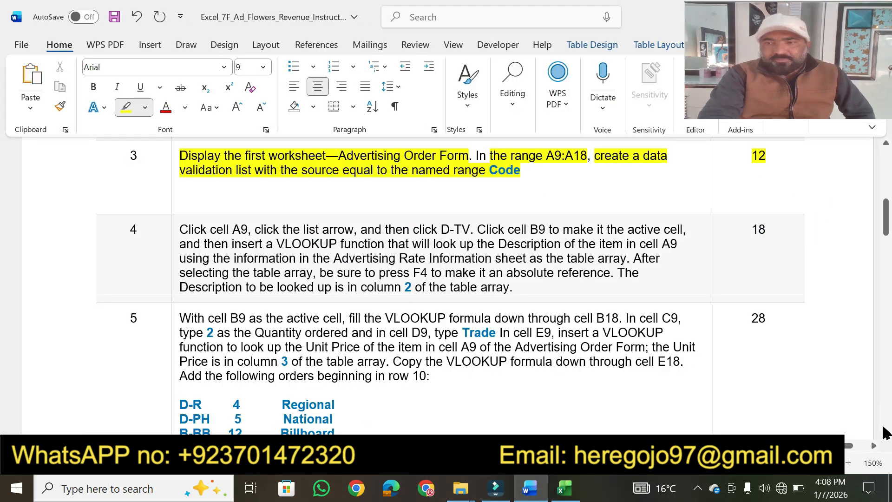
left_click(885, 433)
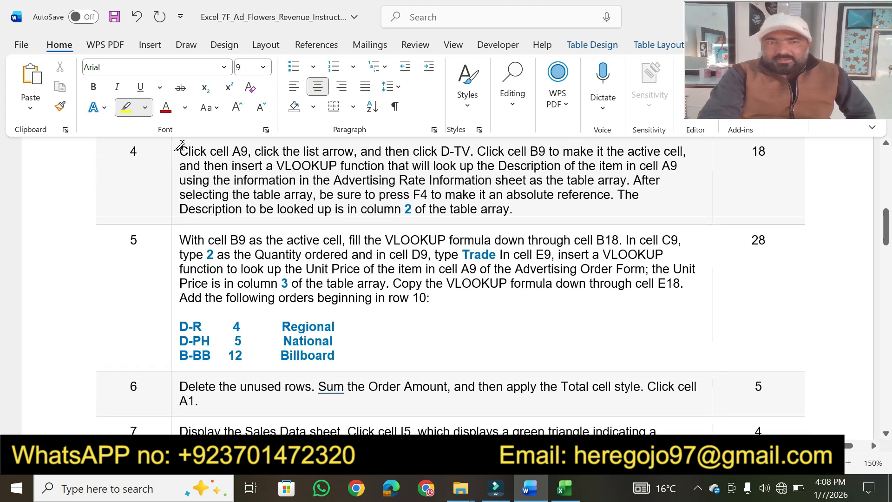
left_click_drag(181, 151, 247, 151)
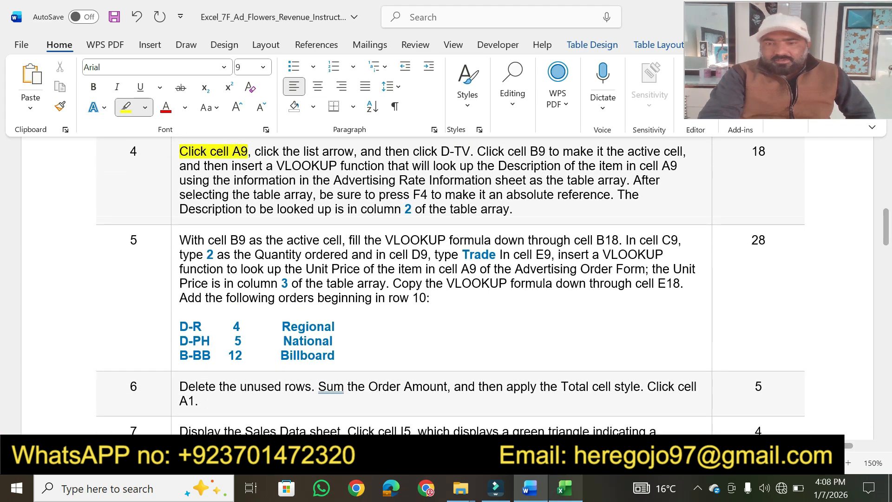
left_click(564, 488)
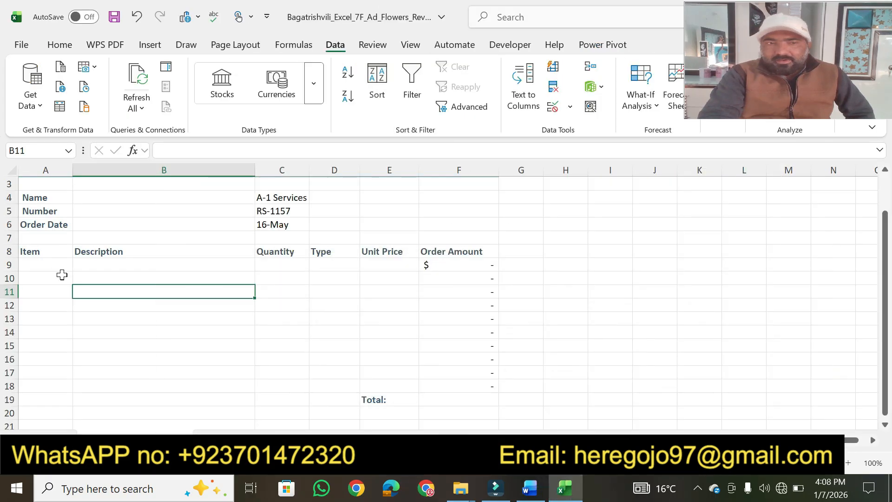
left_click(47, 268)
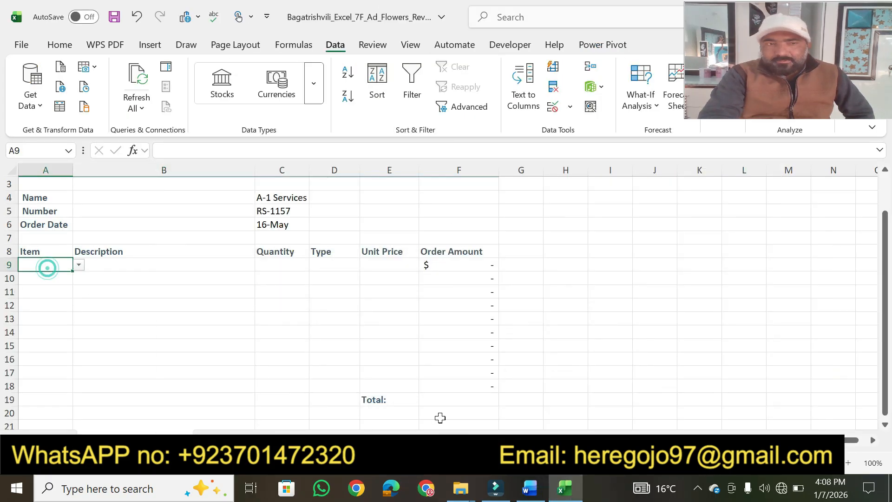
In Word, highlight "list arrow" and "then click D-TV" in step 4 of the instructions
left_click(530, 488)
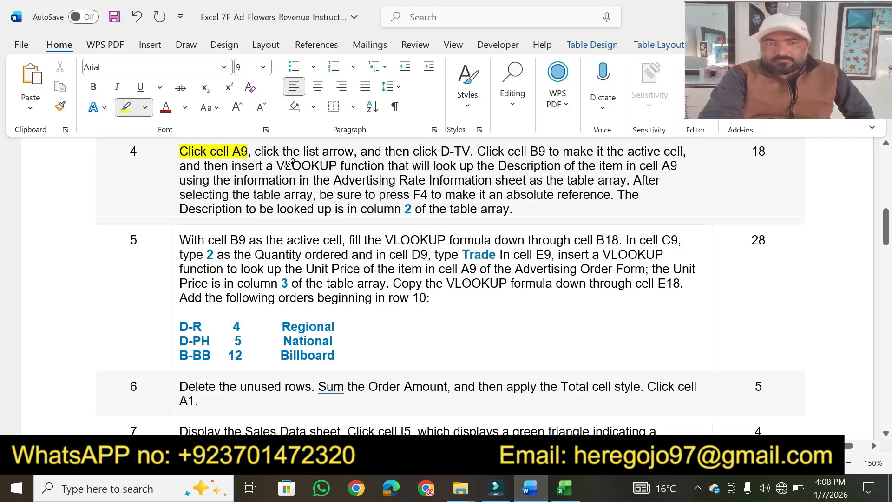
left_click_drag(328, 155, 354, 153)
left_click_drag(435, 145, 470, 151)
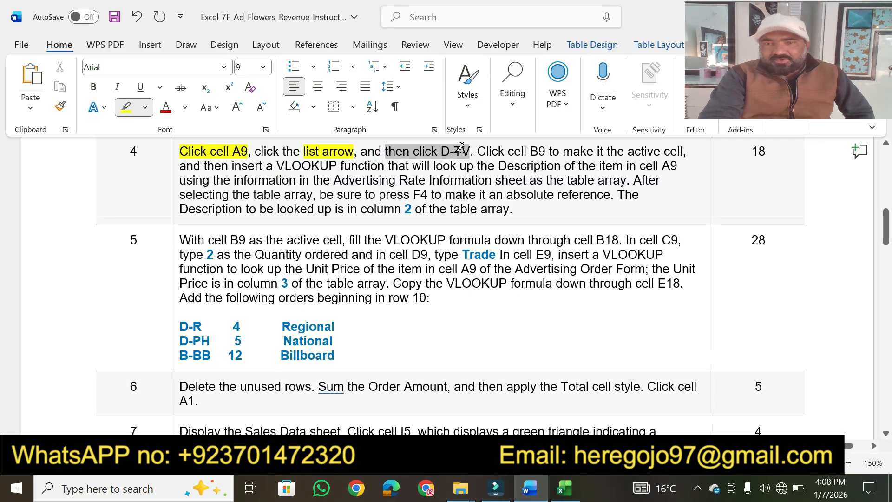
Switch to Excel and choose D-TV from the validation list in cell A9
left_click(565, 488)
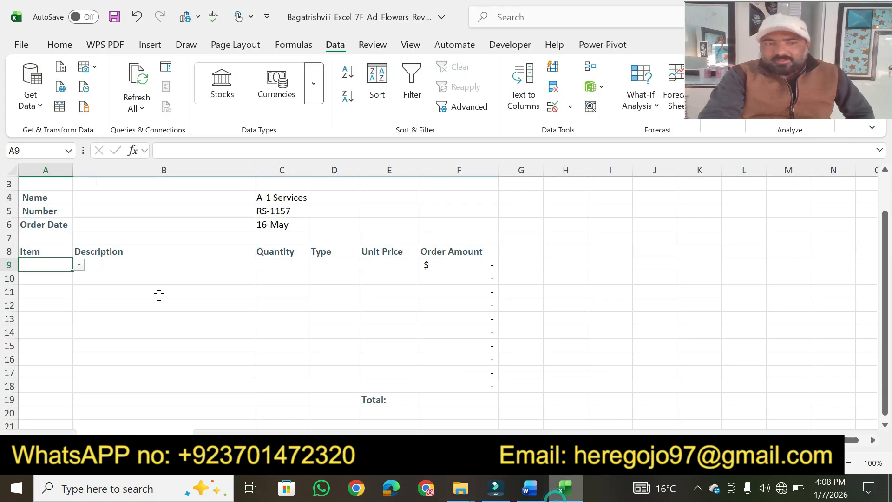
left_click(79, 266)
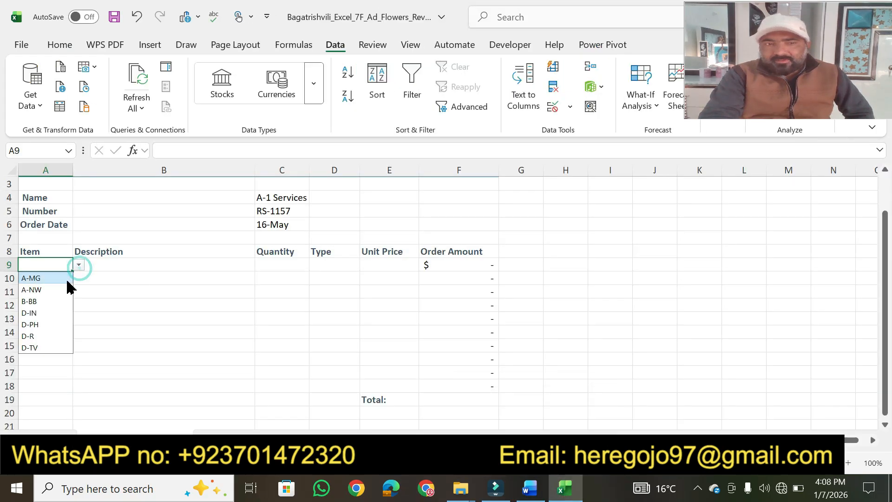
left_click(45, 348)
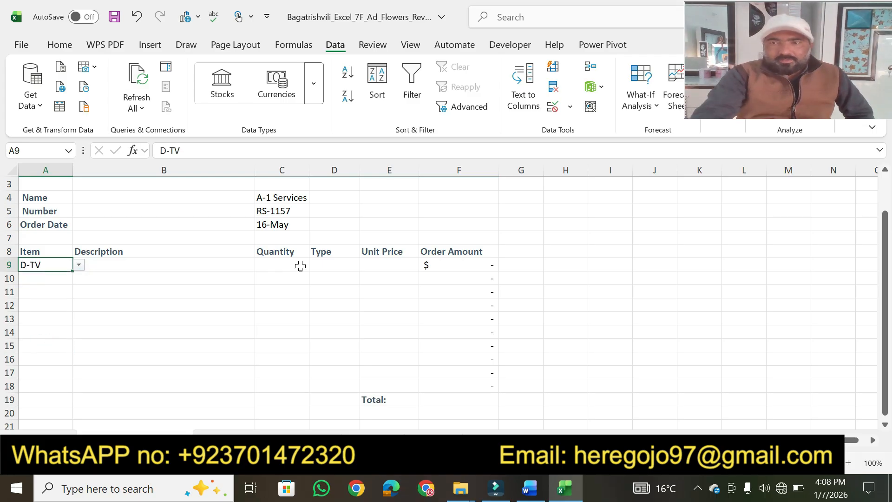
Highlight "cell B9 to make" in step 4 of the Word instructions, and select cell B9 on the Excel order form
left_click(532, 489)
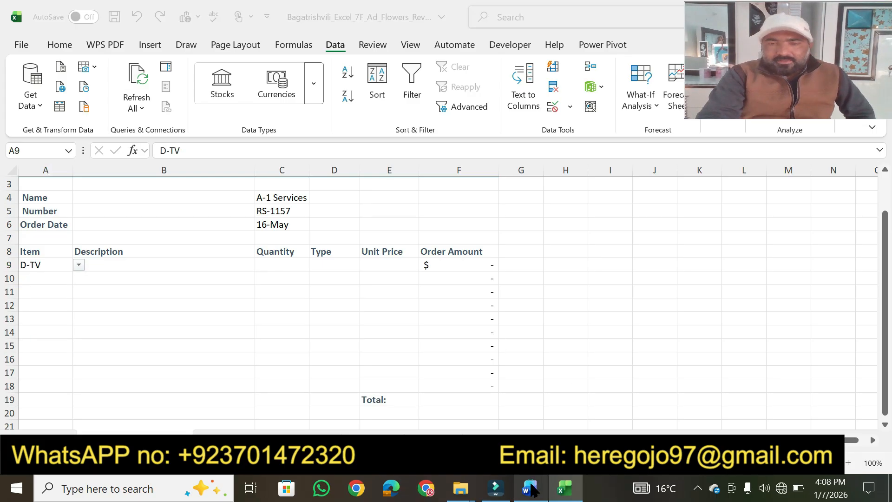
left_click_drag(508, 152, 595, 153)
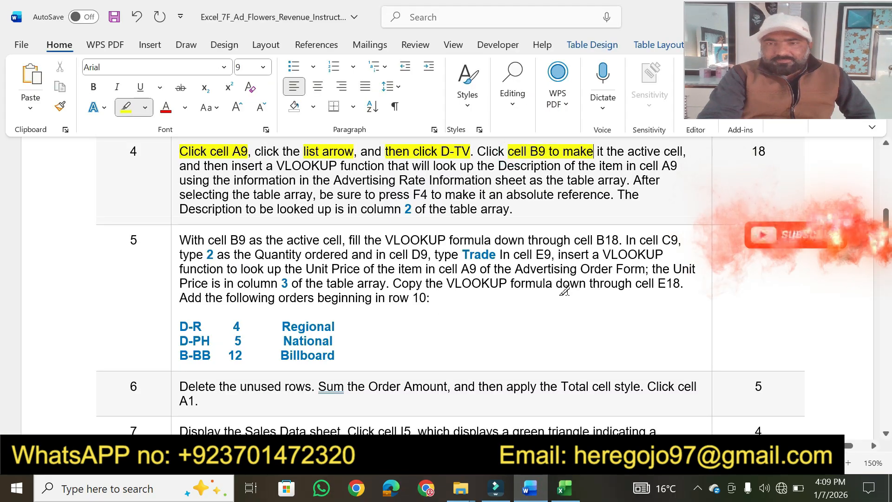
left_click(560, 490)
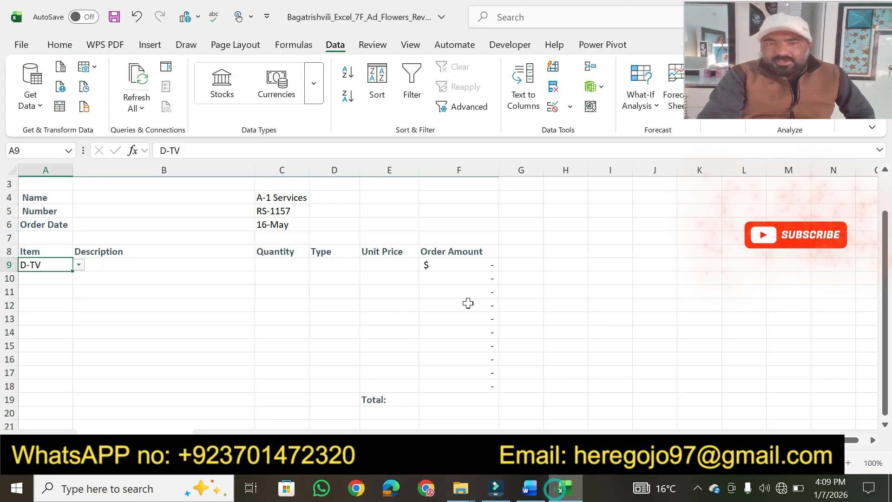
left_click(115, 264)
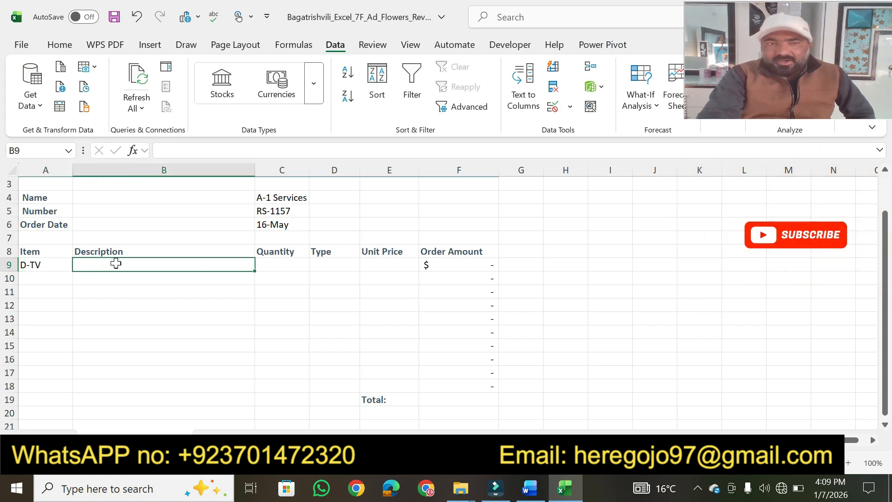
Highlight "insert a VLOOKUP function that" in Word's step 4, and start a VLOOKUP formula in Excel cell B9
left_click(529, 498)
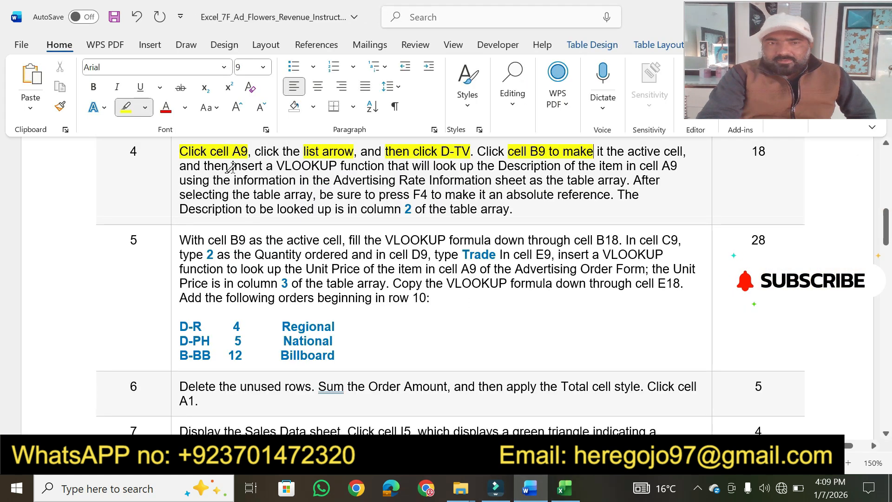
left_click_drag(232, 166, 411, 166)
left_click(564, 488)
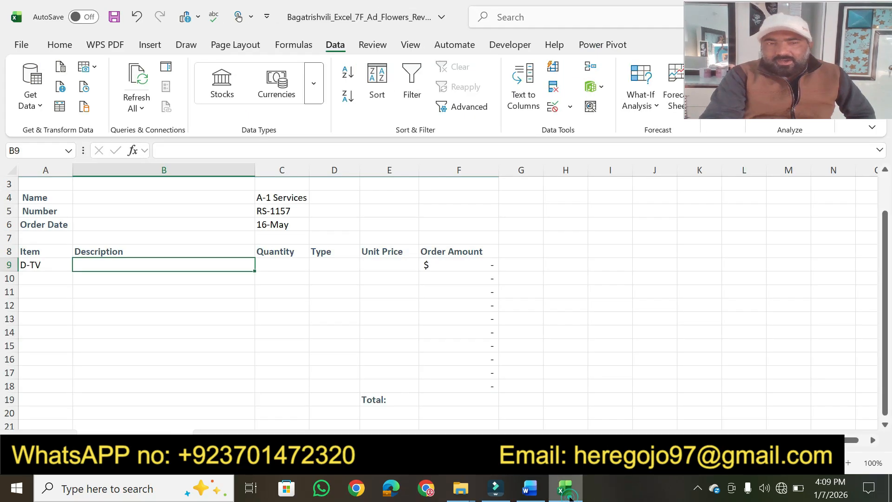
type("=vl")
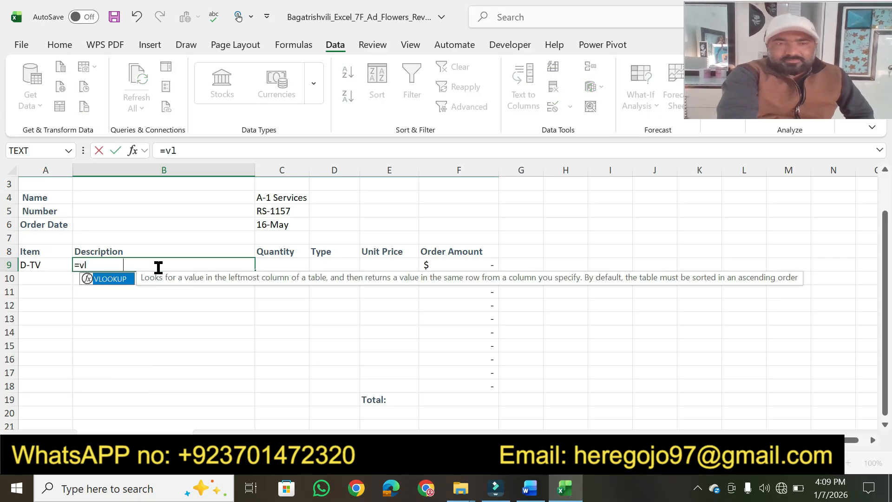
key("Tab")
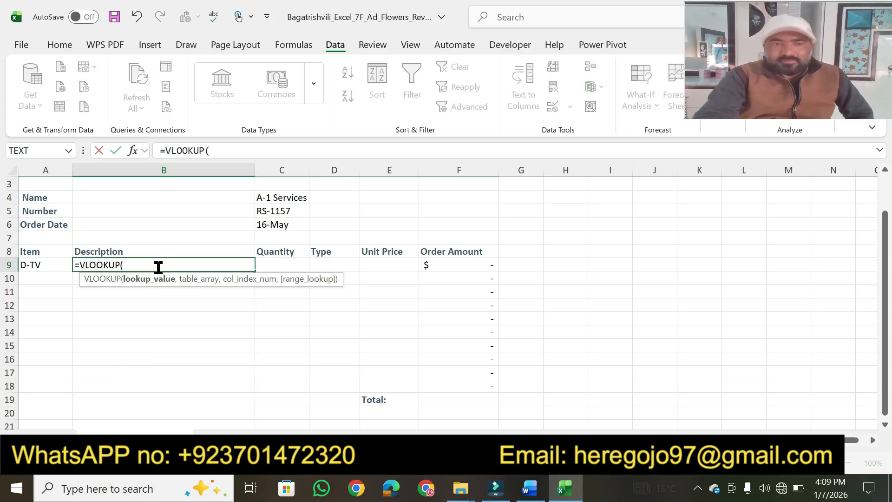
Highlight "the Description of the item in cell A9" in Word, and set A9 as the VLOOKUP's lookup value in Excel
left_click(529, 488)
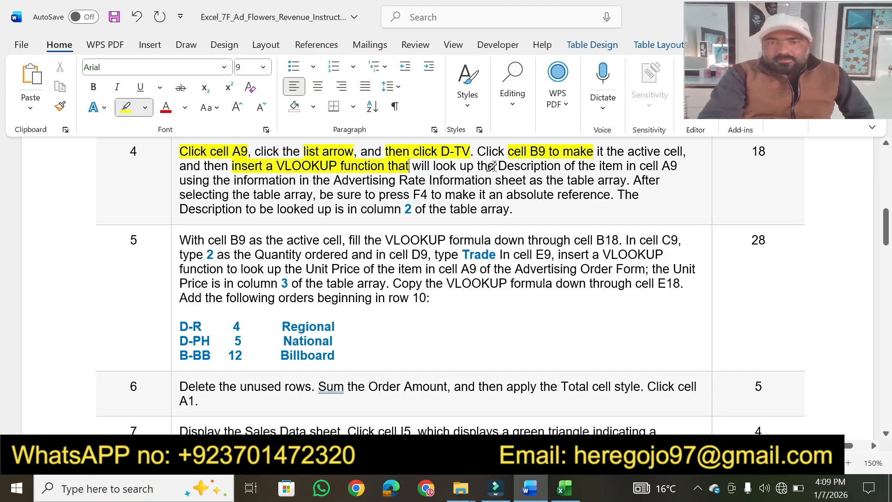
left_click_drag(492, 166, 671, 166)
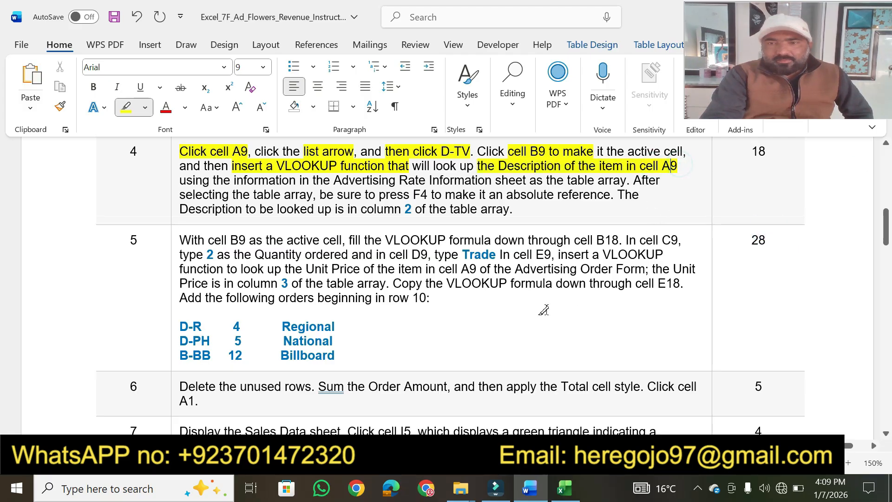
left_click(562, 489)
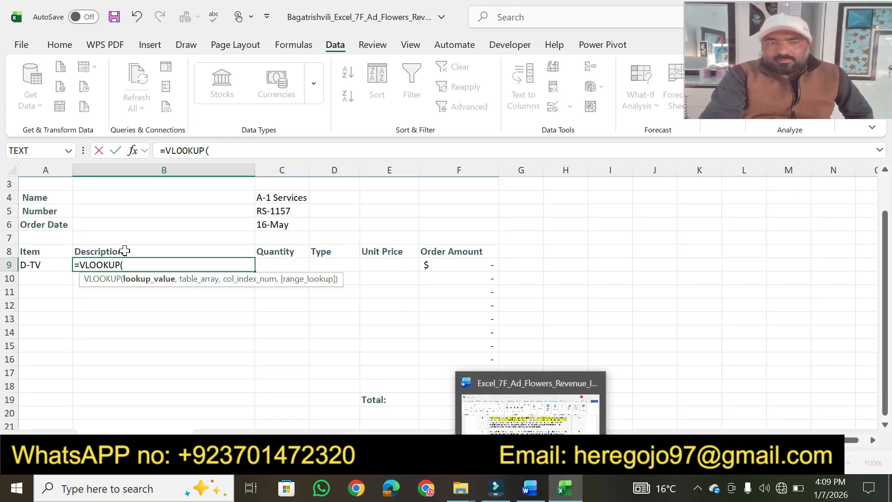
left_click(38, 265)
type(",")
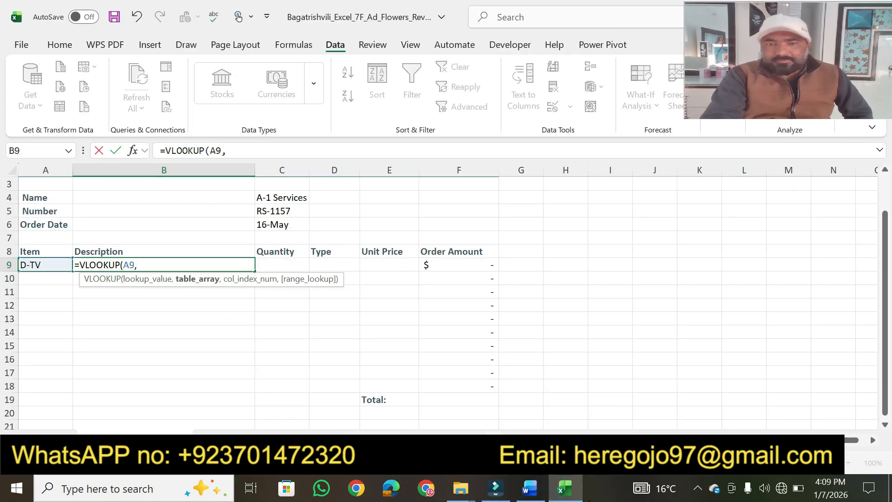
In Word, highlight "information in the Advertising Rate Information sheet as the table array" in step 4
left_click(530, 488)
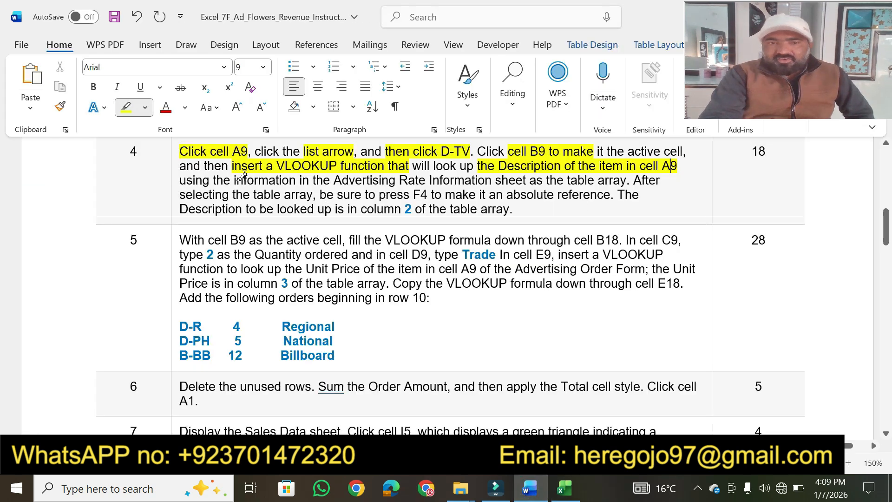
left_click_drag(233, 177, 442, 178)
left_click_drag(510, 177, 627, 181)
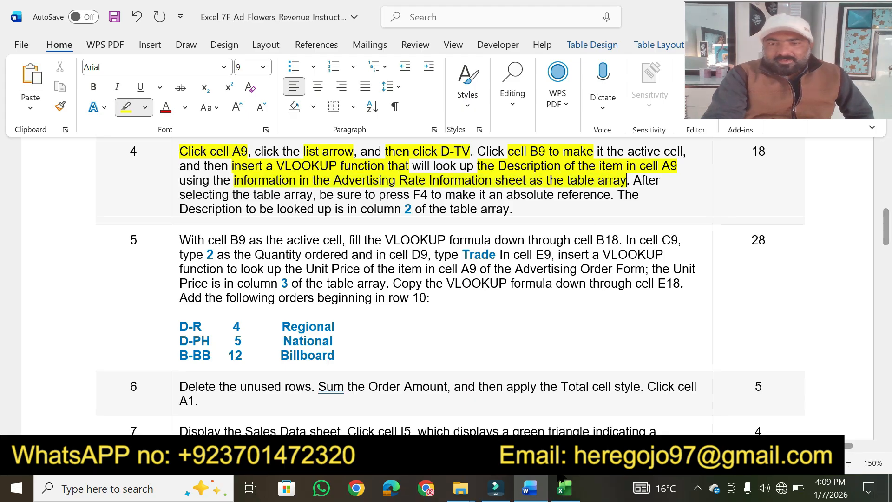
Switch to Excel and set the VLOOKUP's table array to A5:C11 on the Advertising Rate Information sheet
left_click(564, 490)
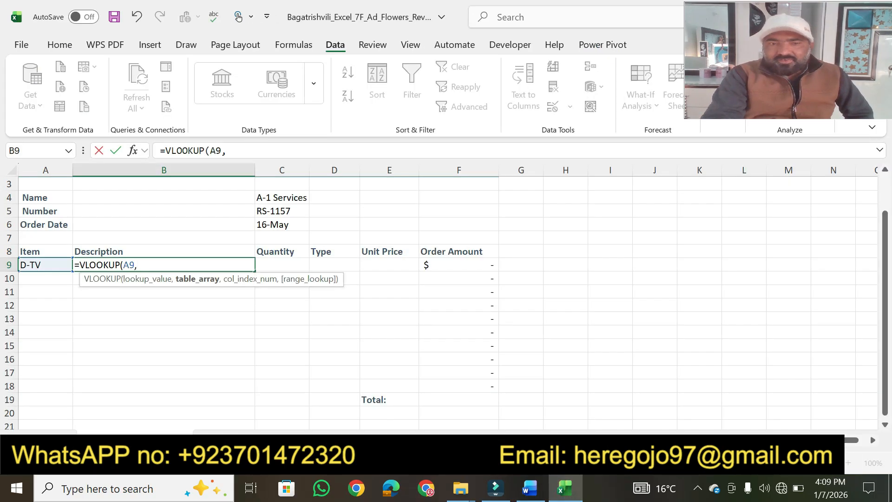
key("ctrl+Page_Down")
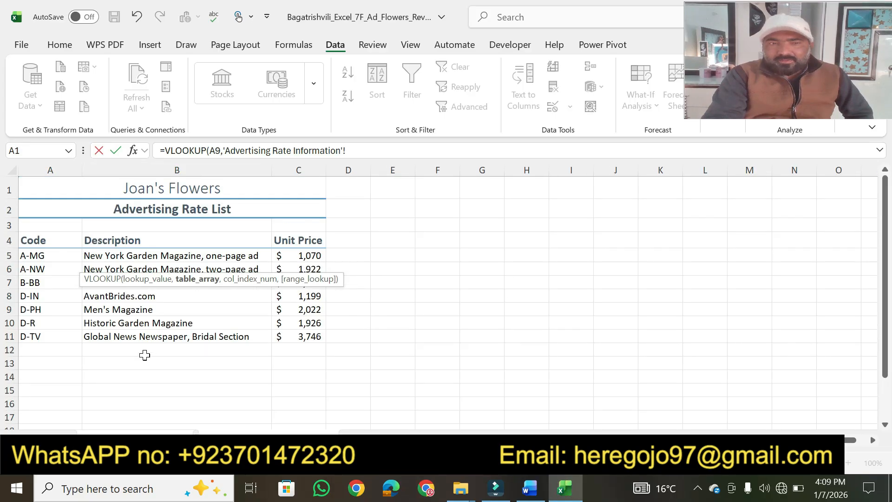
left_click_drag(33, 238, 309, 338)
left_click_drag(27, 254, 291, 335)
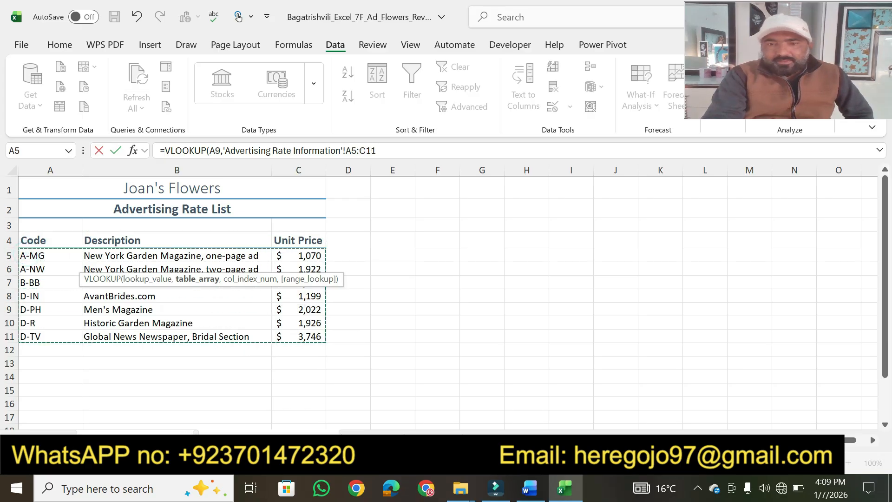
left_click(389, 151)
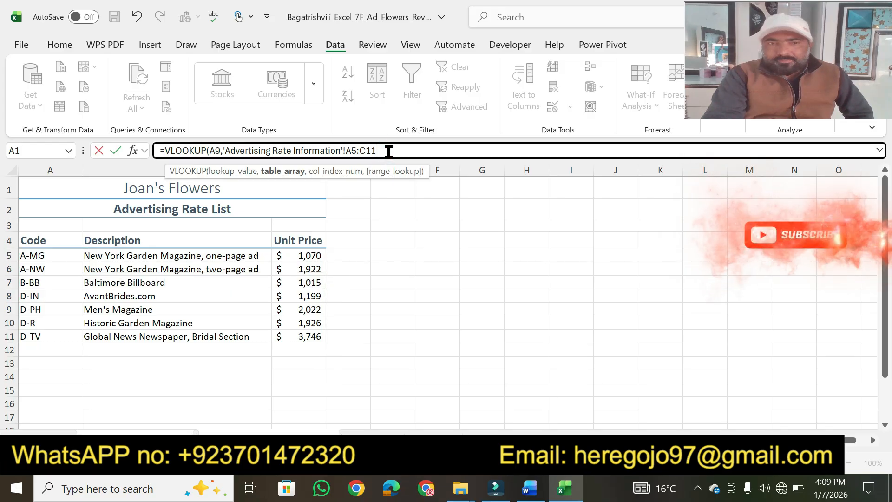
Highlight "the table array" and "to press F4 to make it an absolute reference" in Word, and make the VLOOKUP range $A$5:$C$11 in Excel
left_click(530, 488)
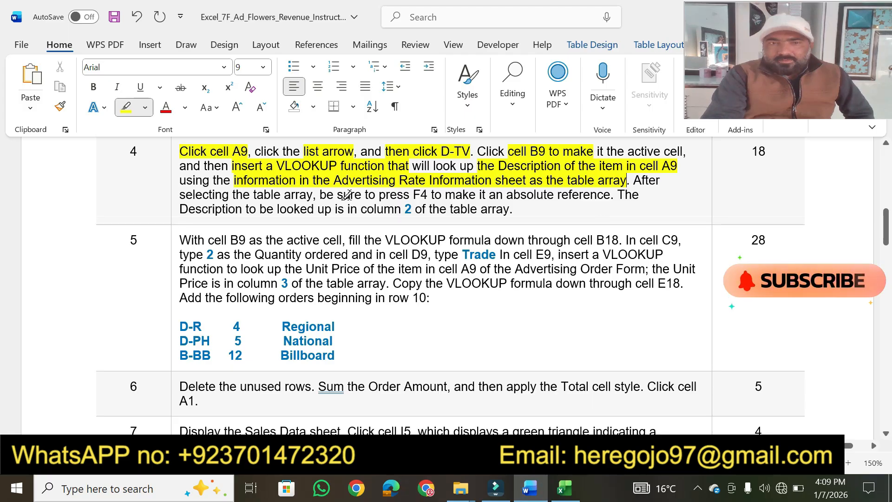
left_click_drag(233, 194, 611, 195)
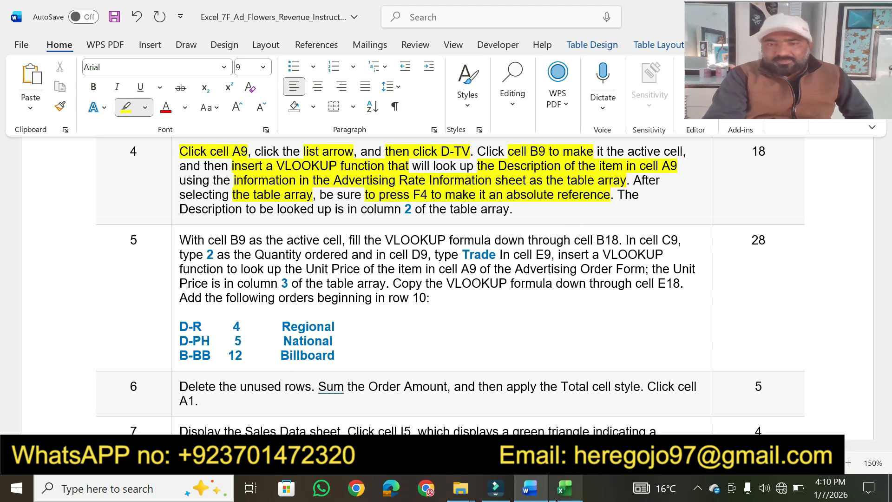
left_click(565, 488)
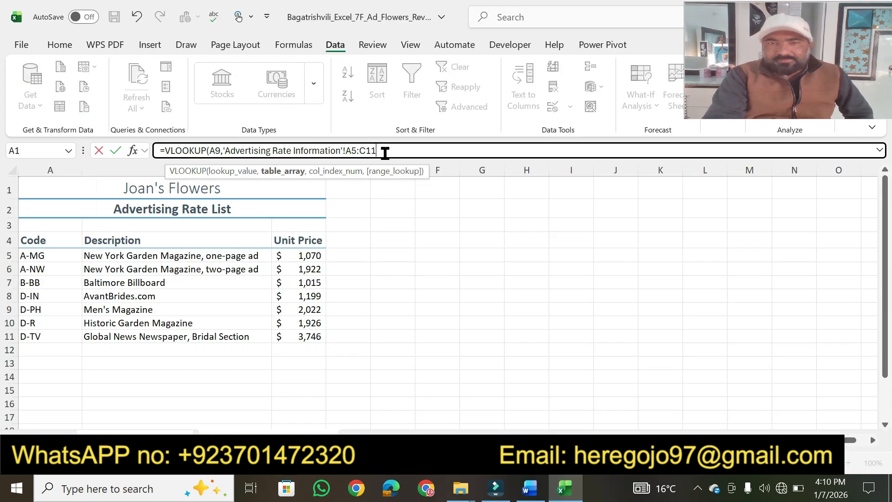
left_click_drag(380, 150, 349, 148)
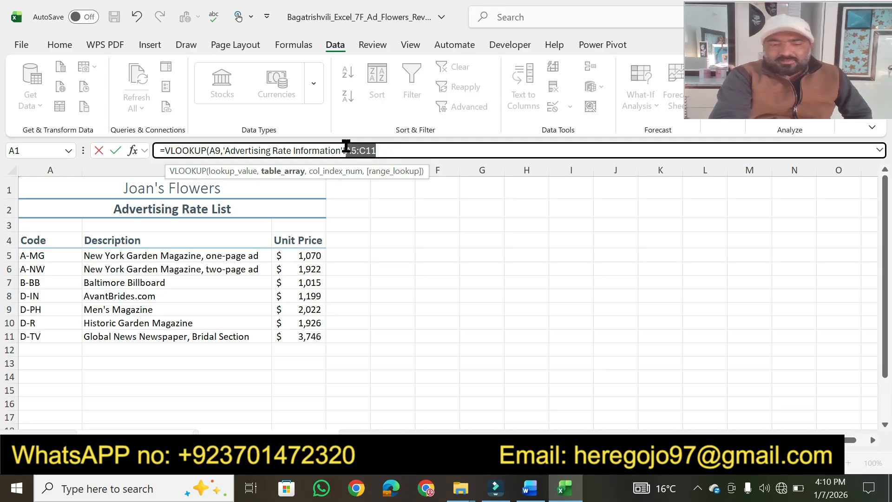
key("F4")
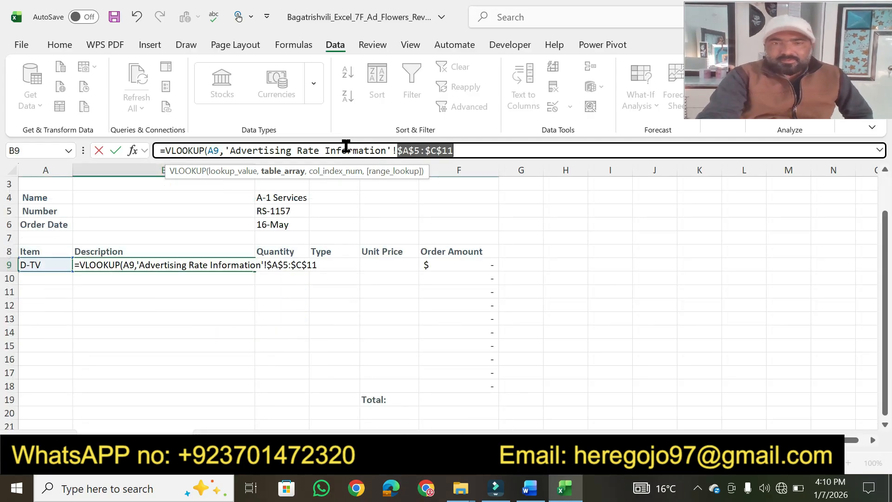
left_click(452, 150)
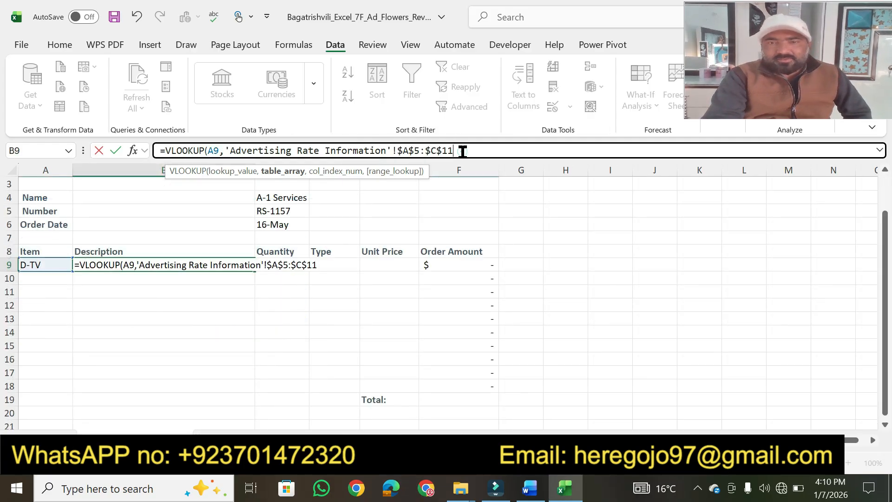
type(",")
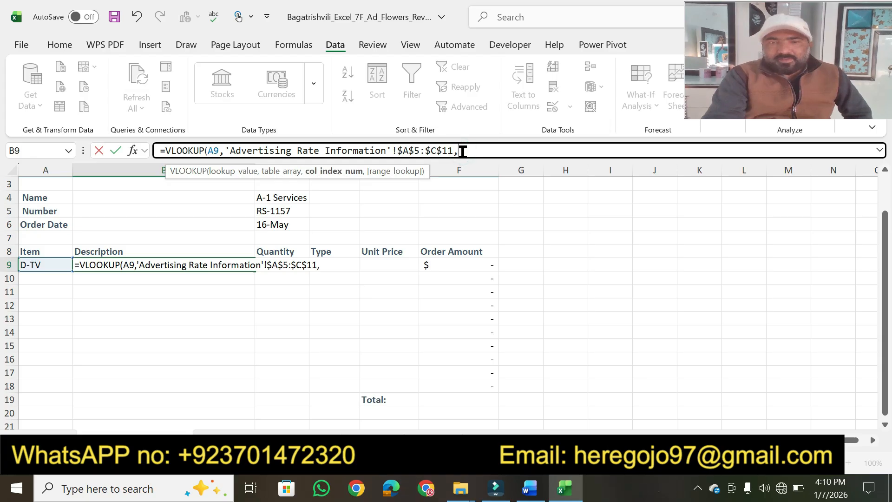
Highlight "be looked up is in column 2" in Word, and complete the B9 VLOOKUP in Excel with column index 2
left_click(529, 489)
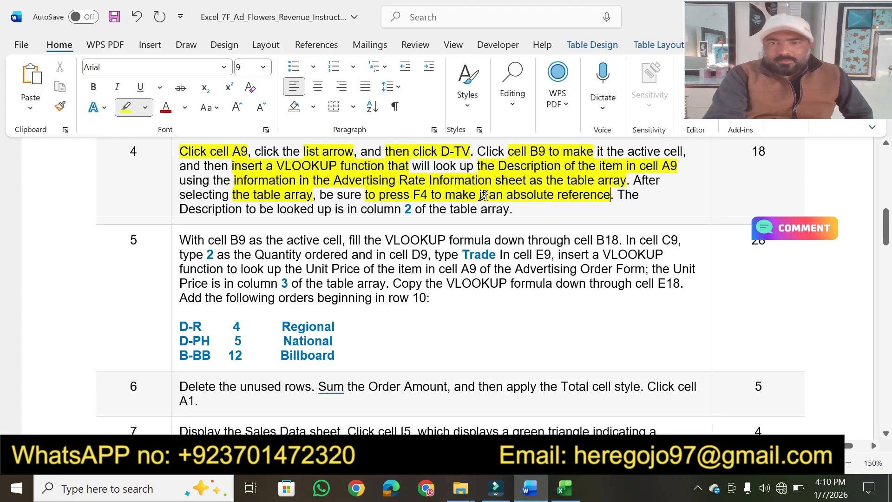
left_click_drag(259, 208, 415, 209)
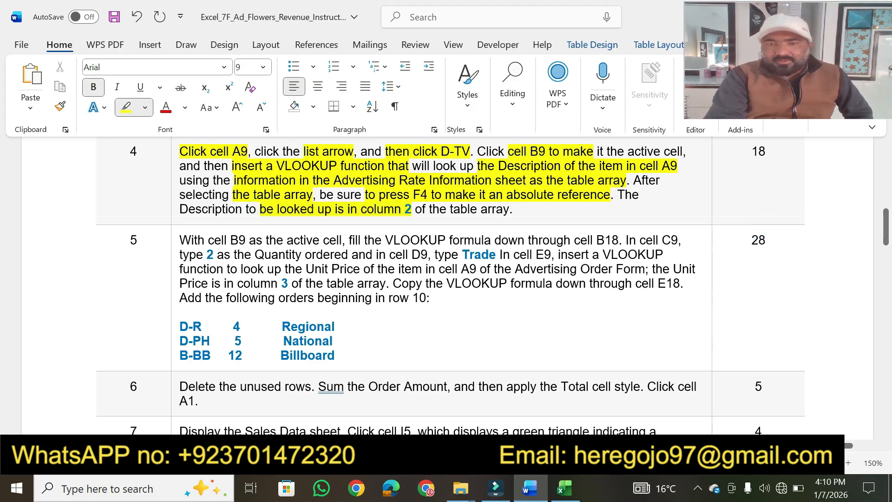
left_click(565, 488)
left_click(486, 150)
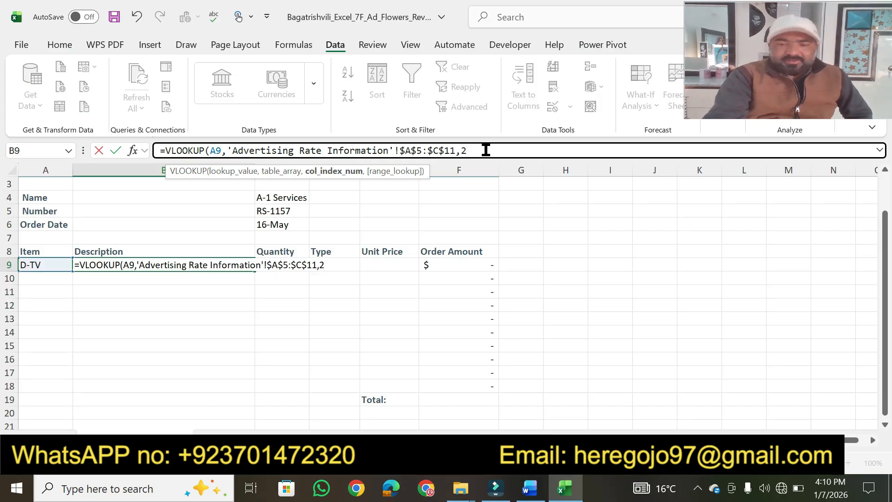
key("Return")
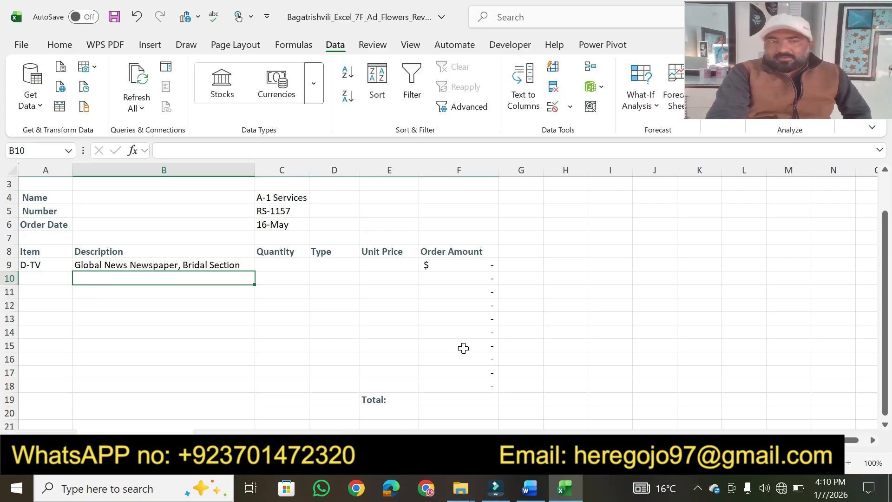
Highlight step 4's point value 18 in Word, and select cell B9 on the Excel order form again
left_click(530, 488)
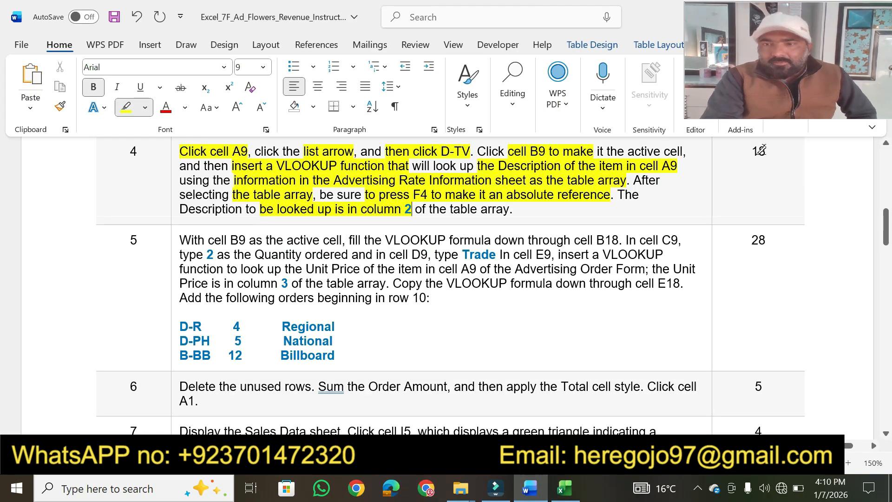
left_click_drag(762, 149, 749, 152)
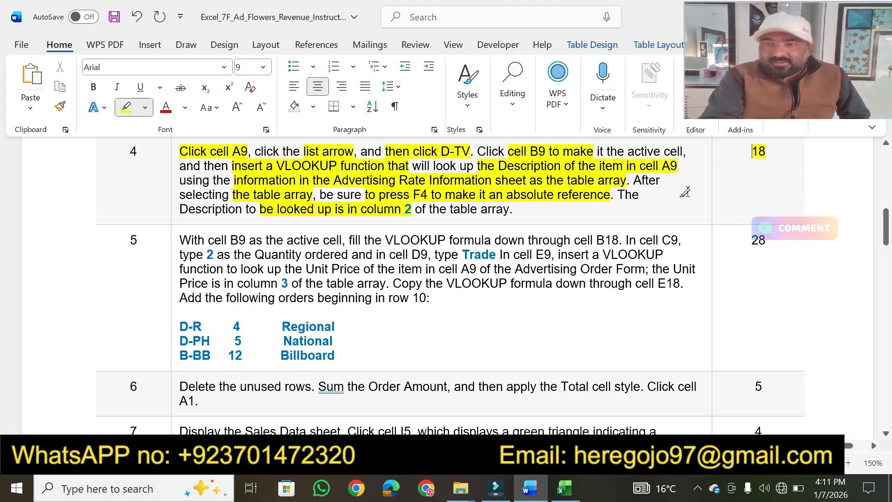
left_click(564, 488)
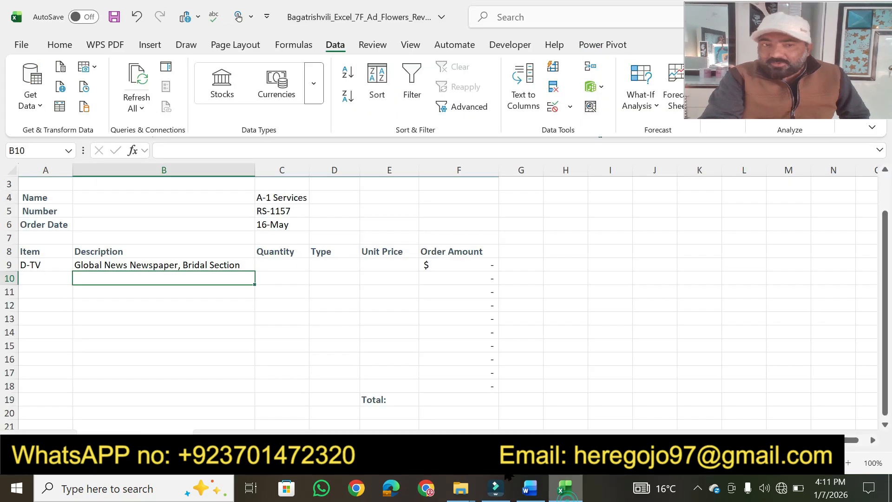
left_click(213, 266)
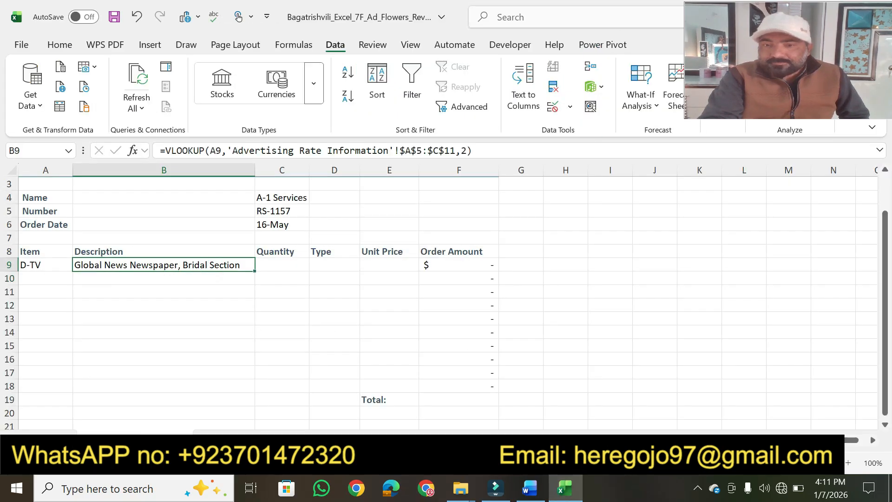
Highlight step 5's instruction to fill the VLOOKUP through B18 in Word, and fill B9's formula down to B18 in Excel
left_click(533, 493)
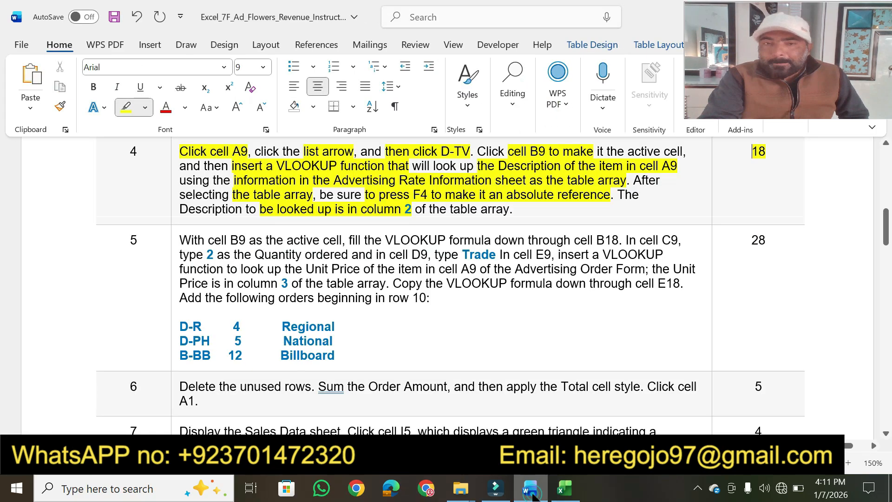
left_click(886, 434)
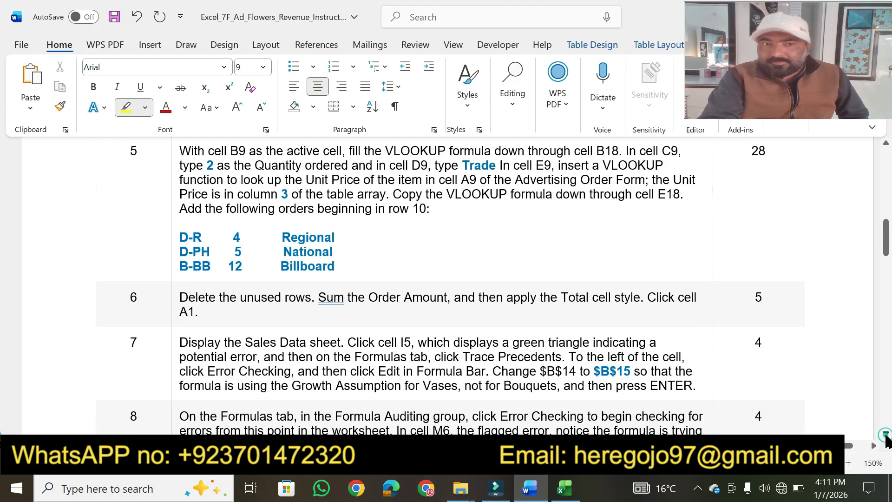
mouse_move(182, 151)
left_mouse_down()
mouse_move(639, 149)
mouse_move(619, 150)
left_mouse_up()
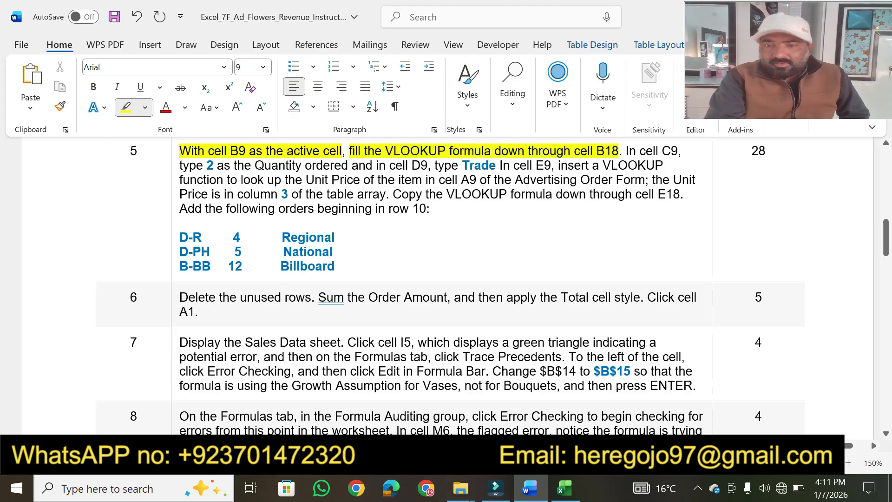
left_click(565, 488)
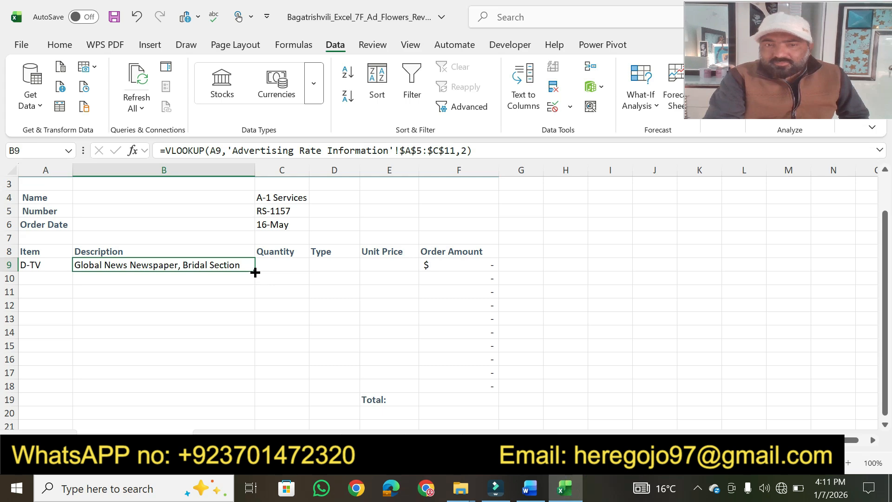
left_click_drag(255, 273, 250, 391)
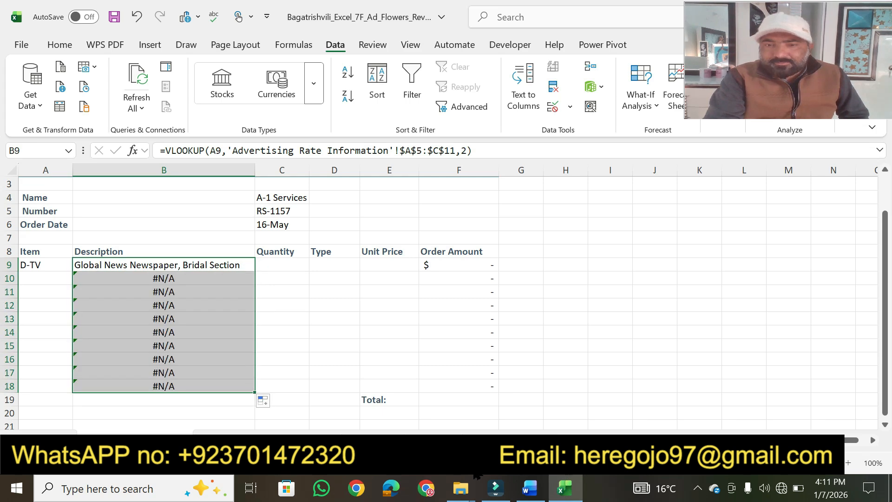
Highlight "cell C9" and "type 2 as the Quantity ordered and in cell D9" in Word, and enter quantity 2 in Excel cell C9
left_click(530, 488)
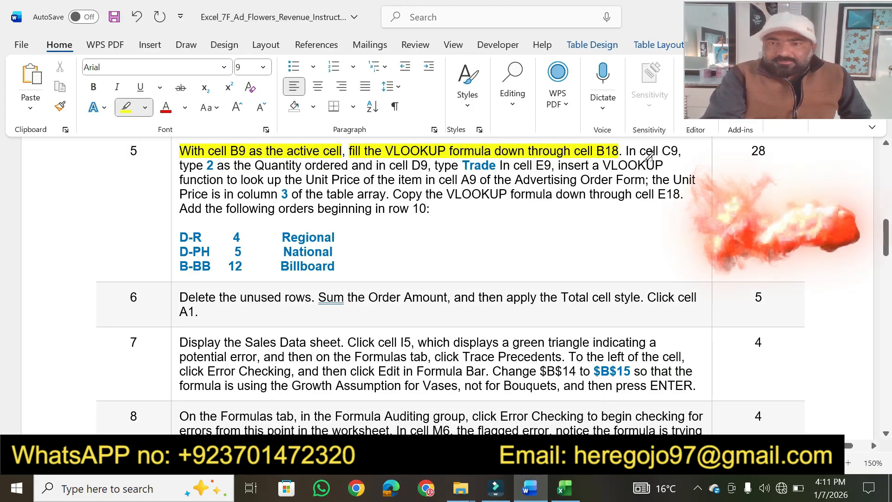
left_click_drag(640, 151, 678, 152)
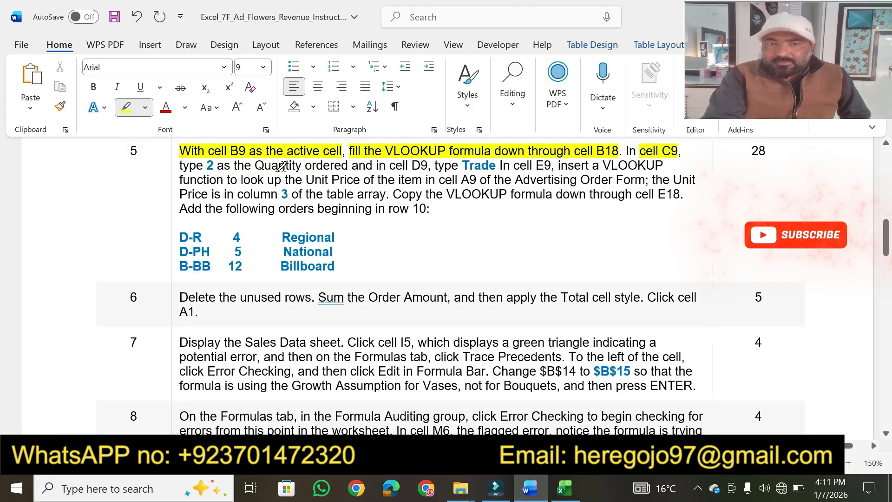
left_click_drag(180, 166, 428, 165)
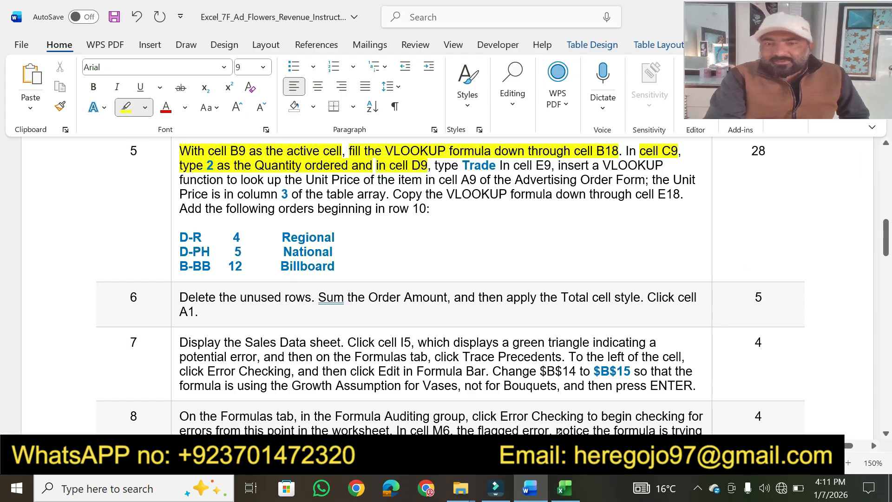
left_click(565, 487)
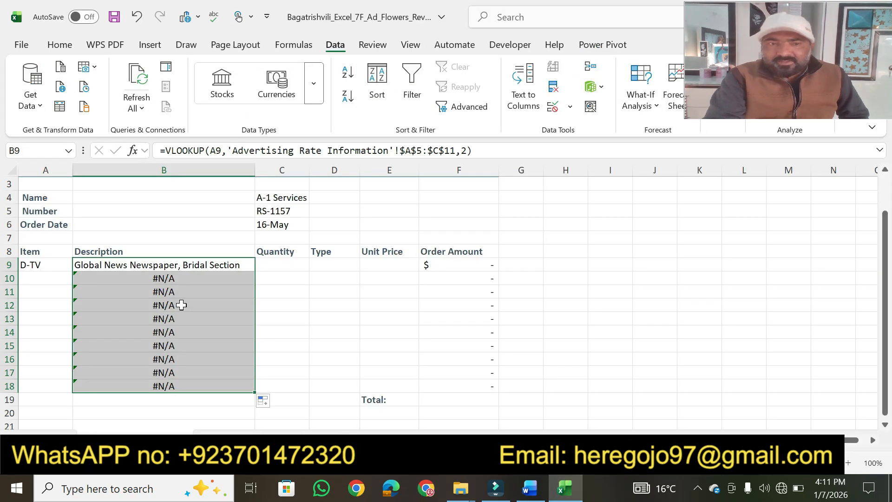
left_click(276, 263)
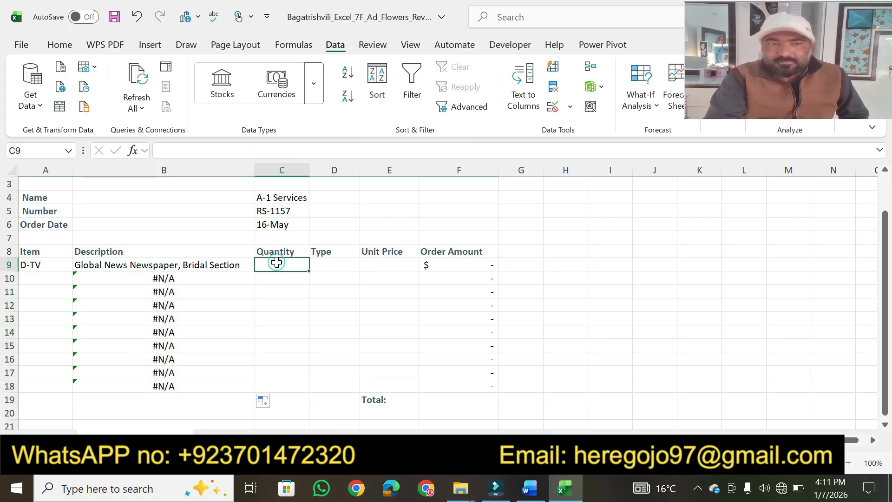
type("2")
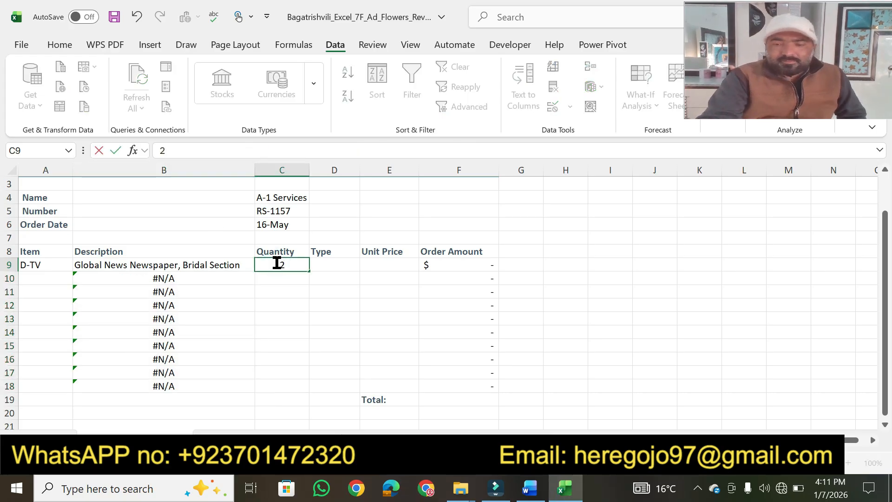
key("Return")
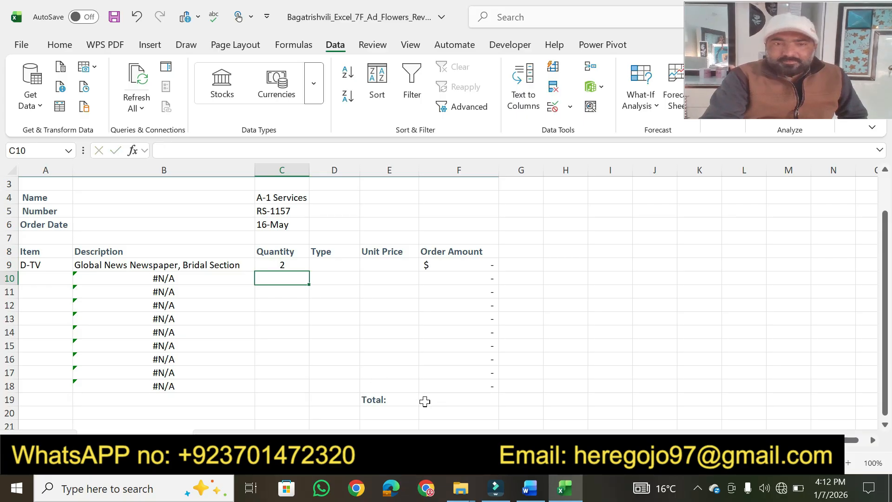
Highlight "Trade In cell E9" in the Word instructions, and enter Trad as the type in Excel cell D9
left_click(530, 488)
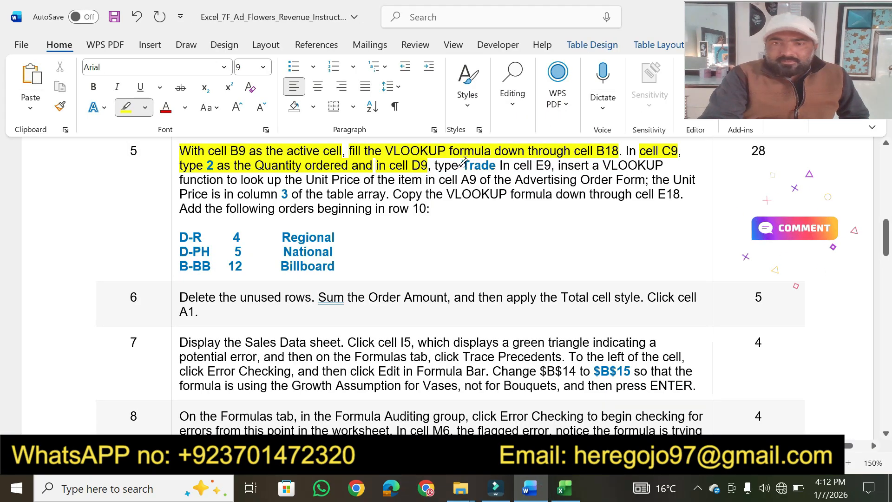
left_click_drag(463, 165, 524, 166)
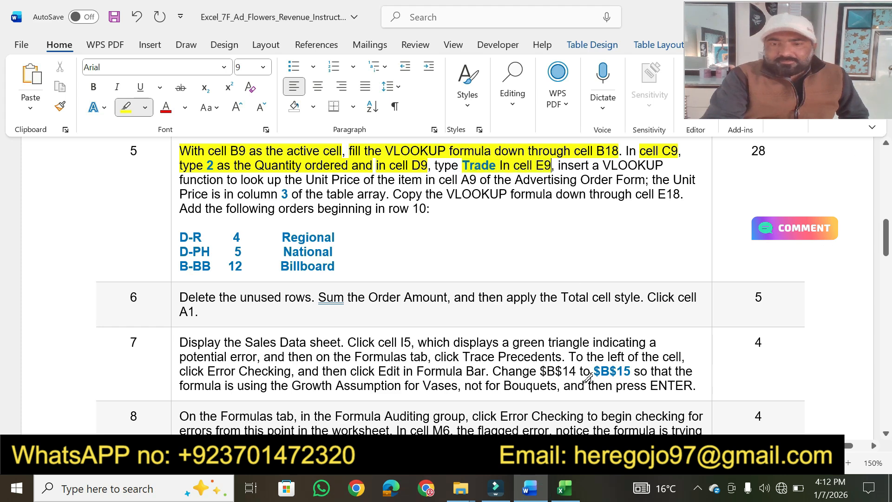
left_click(564, 488)
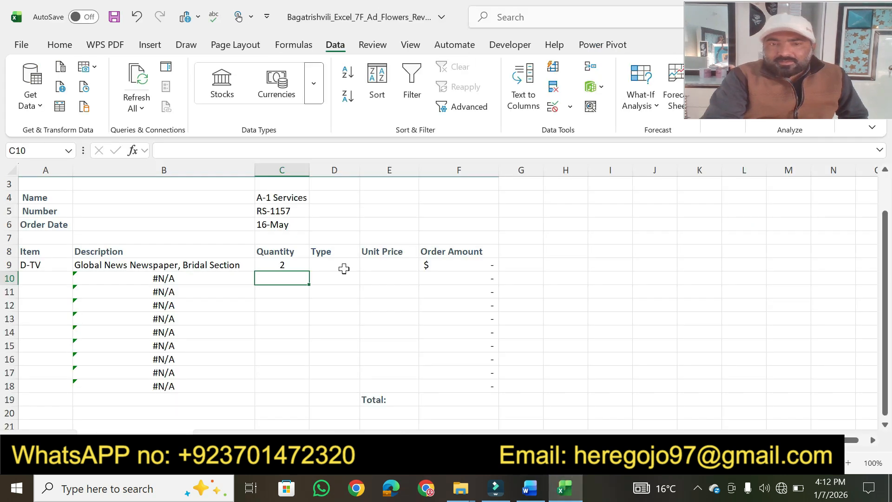
left_click(335, 264)
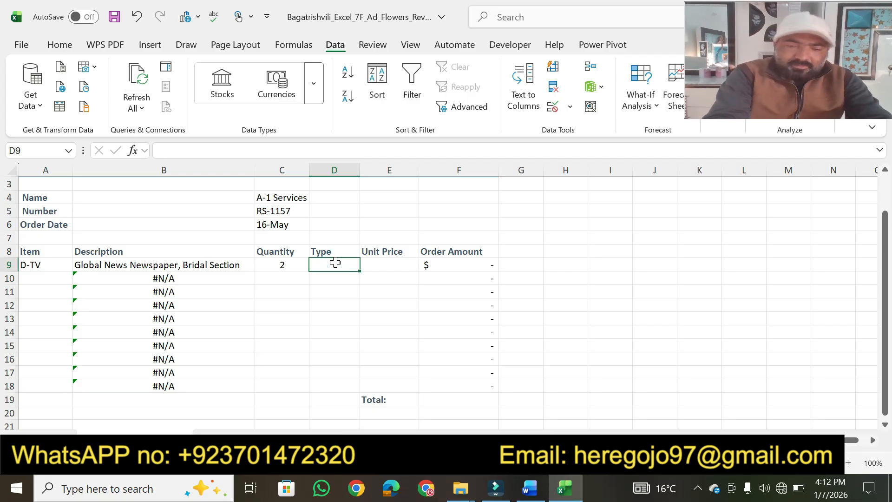
type("rad")
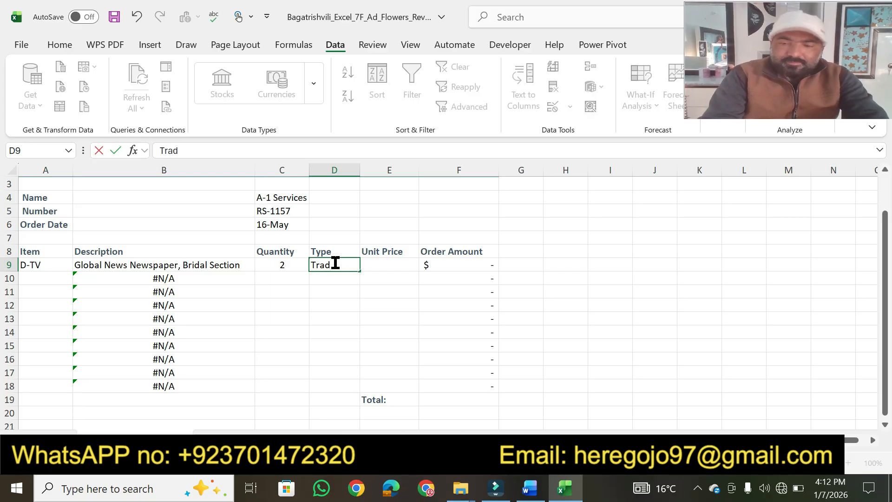
key("Return")
Highlight the Word step 5 text on the Unit Price VLOOKUP, column 3, copying through cell E18, and the orders beginning in row 10
left_click(530, 488)
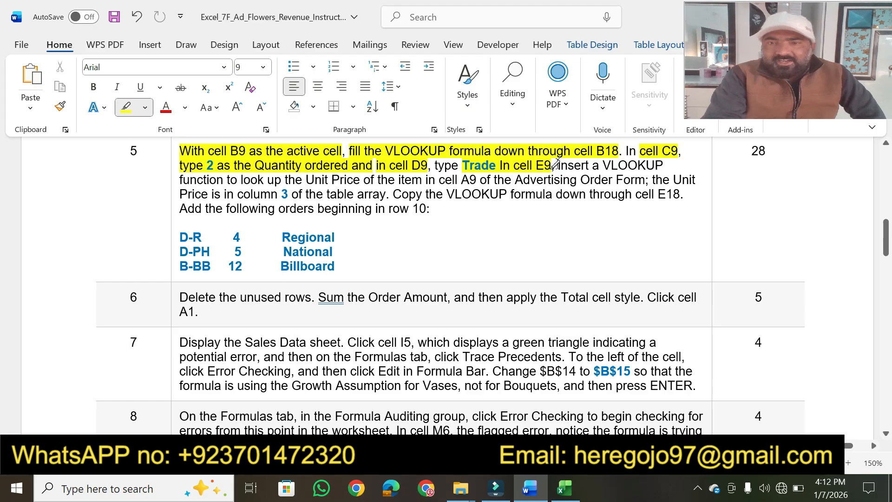
left_click_drag(558, 165, 664, 165)
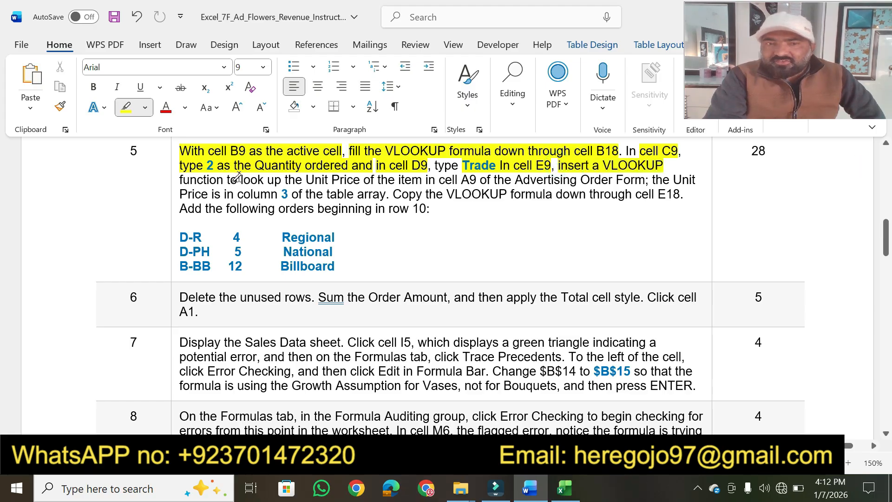
left_click_drag(228, 179, 646, 181)
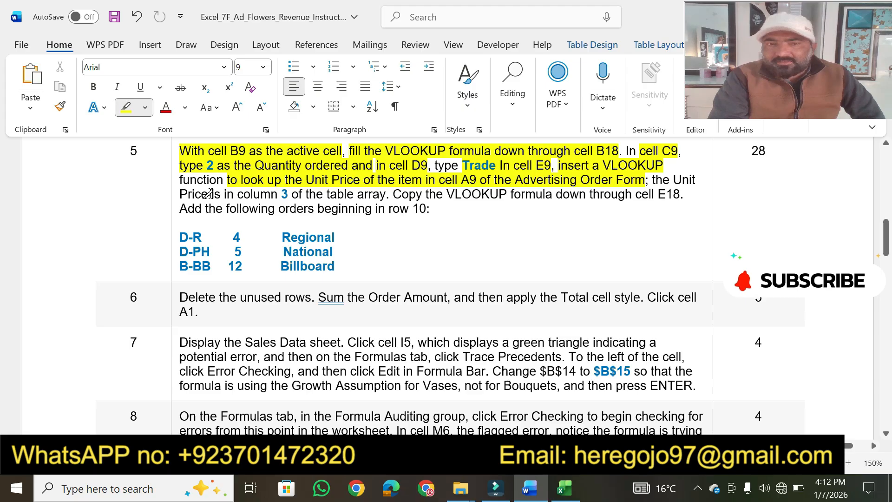
mouse_move(212, 194)
left_mouse_down()
mouse_move(386, 194)
mouse_move(432, 208)
mouse_move(570, 190)
mouse_move(680, 194)
left_mouse_up()
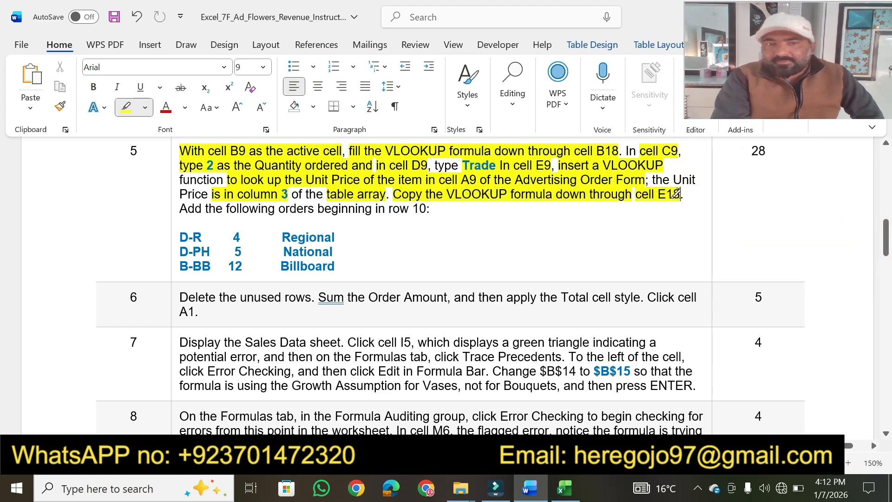
left_click_drag(227, 211, 427, 213)
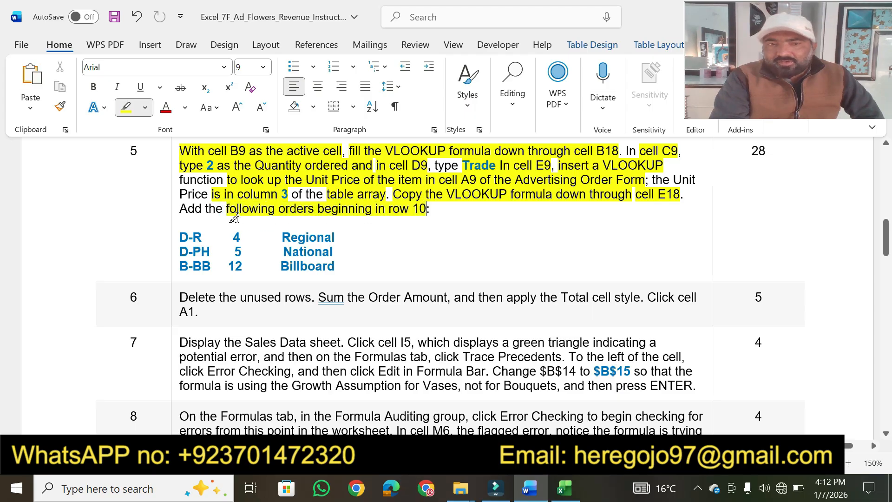
mouse_move(177, 233)
left_mouse_down()
mouse_move(331, 251)
mouse_move(321, 240)
left_mouse_up()
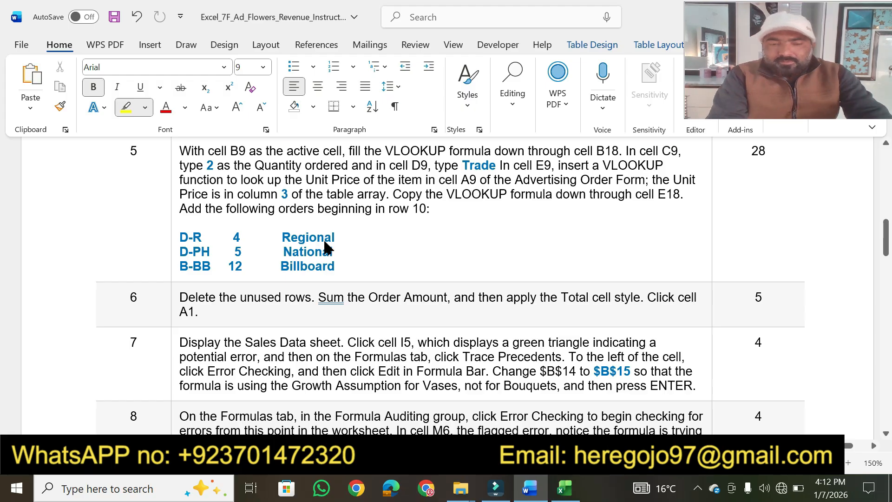
key("ctrl+z")
left_click(348, 253)
left_click(122, 106)
left_click(180, 237)
left_click(125, 107)
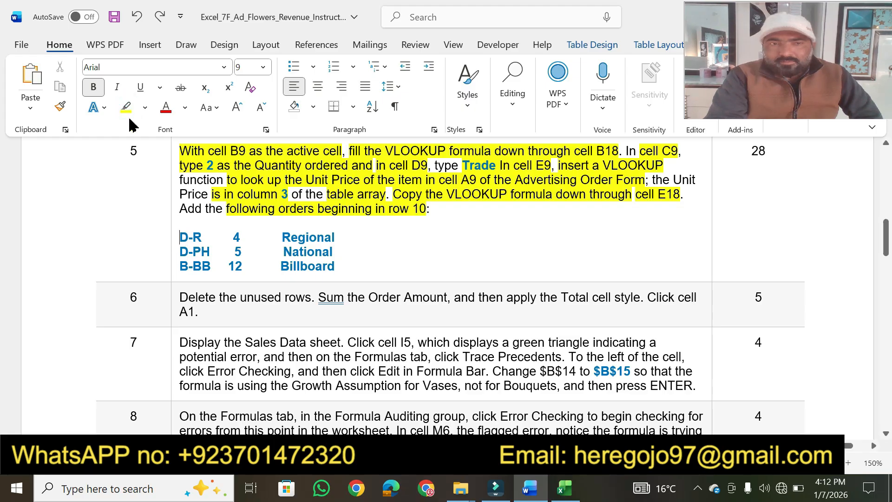
Highlight the D-R, D-PH and B-BB order lines in yellow, along with step 5's point value 28
left_click(126, 107)
mouse_move(180, 237)
left_mouse_down()
mouse_move(260, 240)
mouse_move(331, 264)
left_mouse_up()
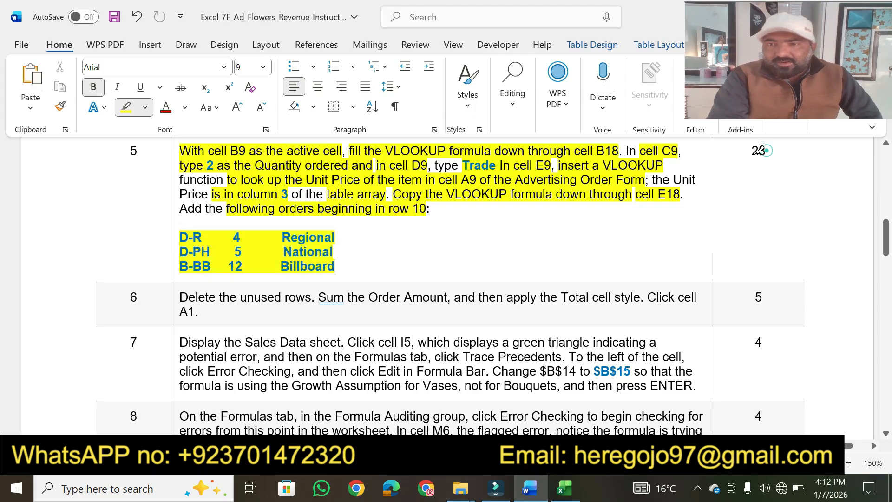
left_click_drag(767, 151, 747, 153)
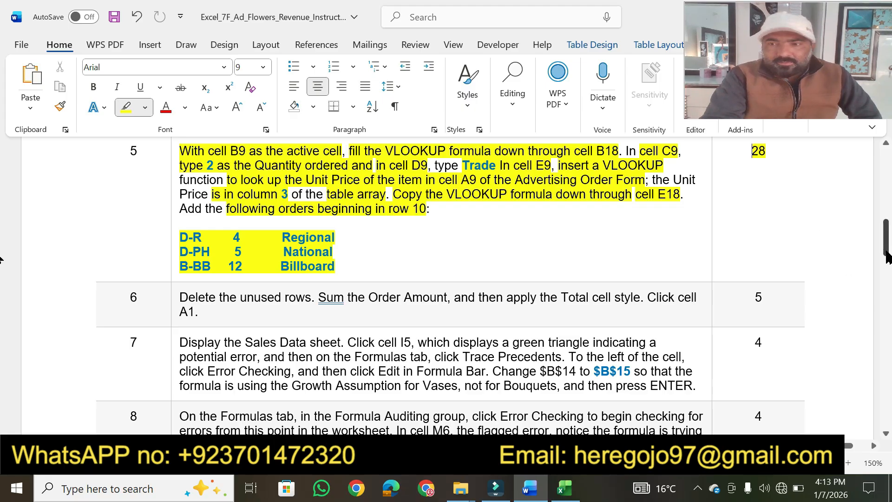
Highlight step 6's instructions on deleting unused rows, summing the Order Amount, applying the Total cell style and going to cell A1
left_click_drag(886, 242, 886, 259)
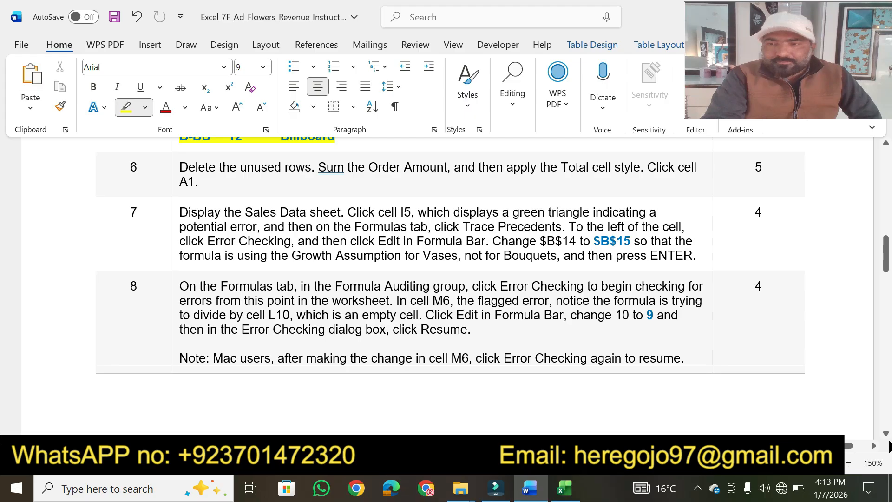
left_click(886, 434)
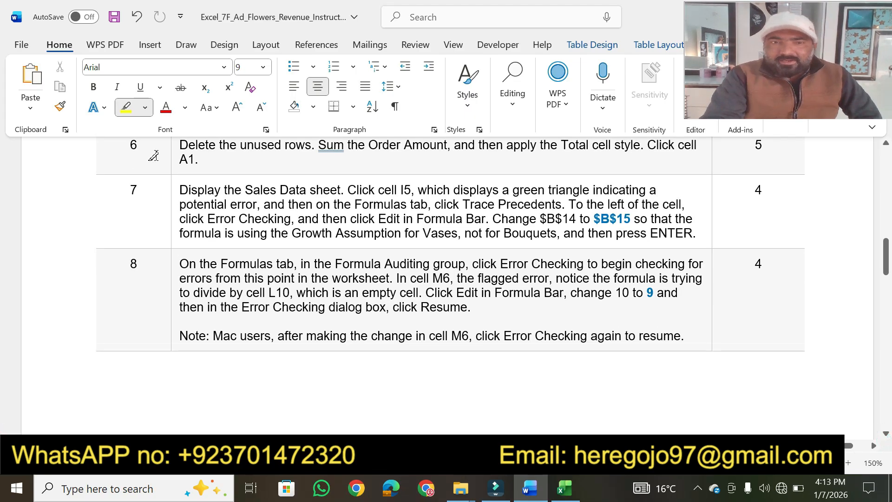
mouse_move(179, 147)
left_mouse_down()
mouse_move(643, 145)
mouse_move(648, 155)
left_mouse_up()
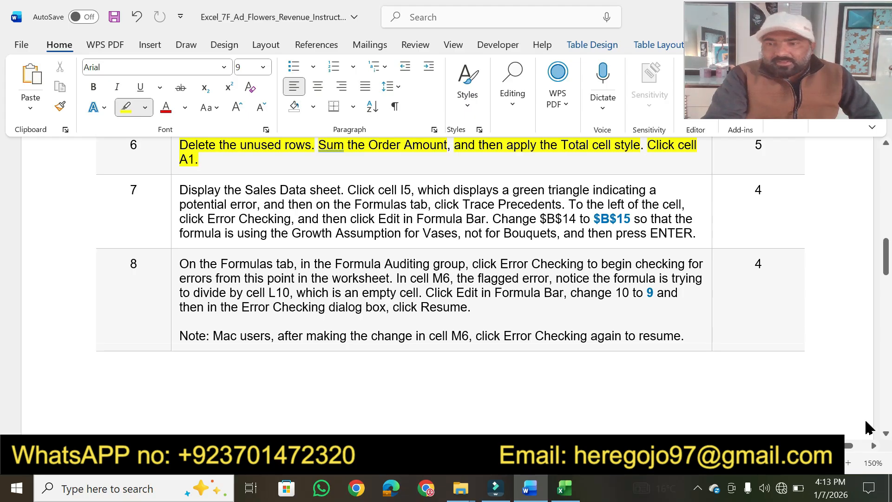
Highlight "Sales Data sheet" in step 7 of the Word instructions, and display the Sales Data sheet in Excel
left_click(886, 437)
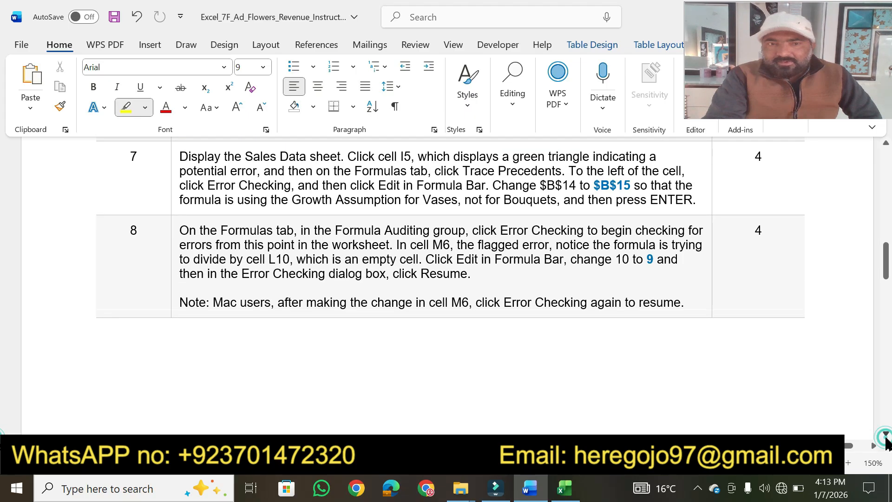
left_click_drag(245, 157, 340, 157)
left_click(566, 488)
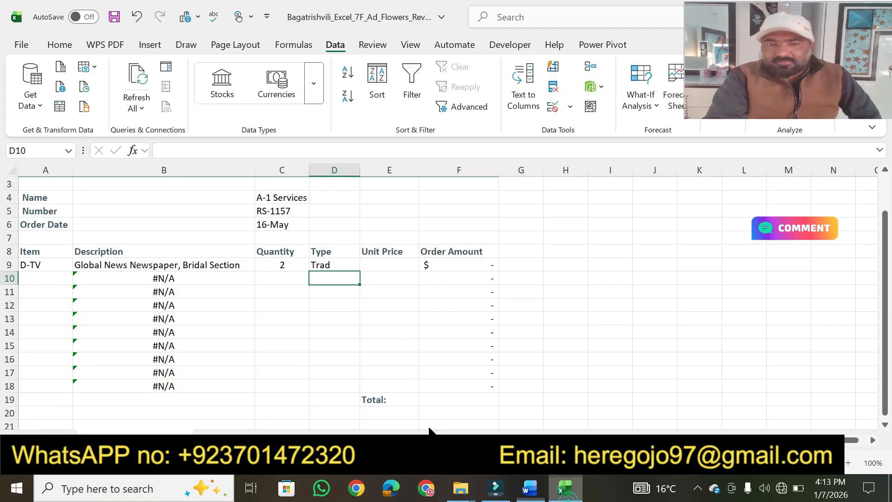
left_click(364, 426)
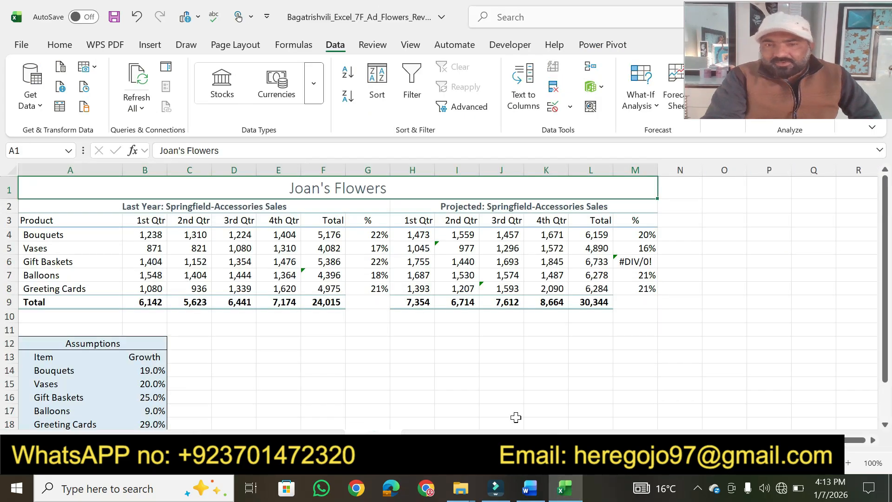
Highlight "cell I5," and the wording about a green triangle indicating a potential error in Word's step 7, and switch back to Excel
left_click(530, 488)
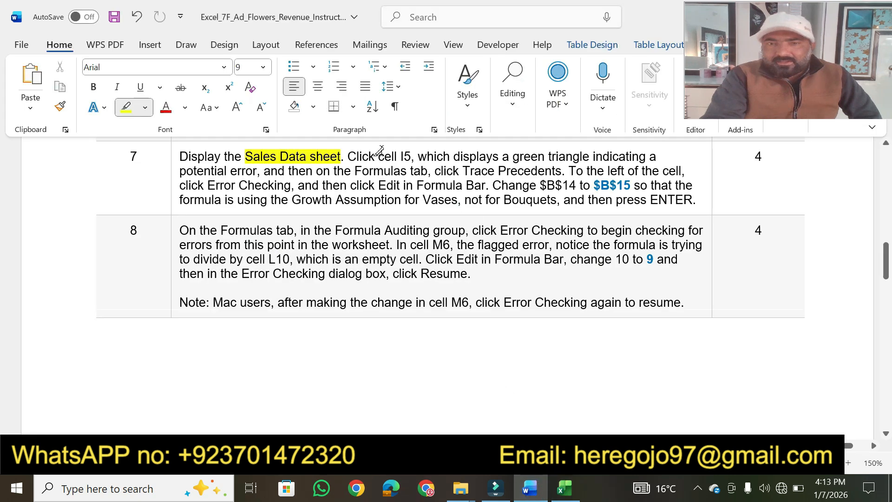
left_click_drag(378, 156, 415, 157)
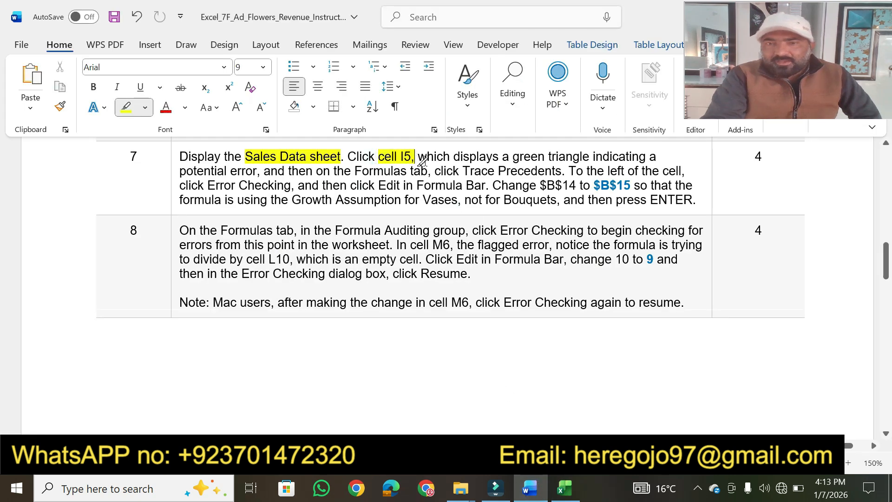
left_click_drag(492, 155, 647, 157)
left_click_drag(181, 172, 257, 172)
left_click(561, 496)
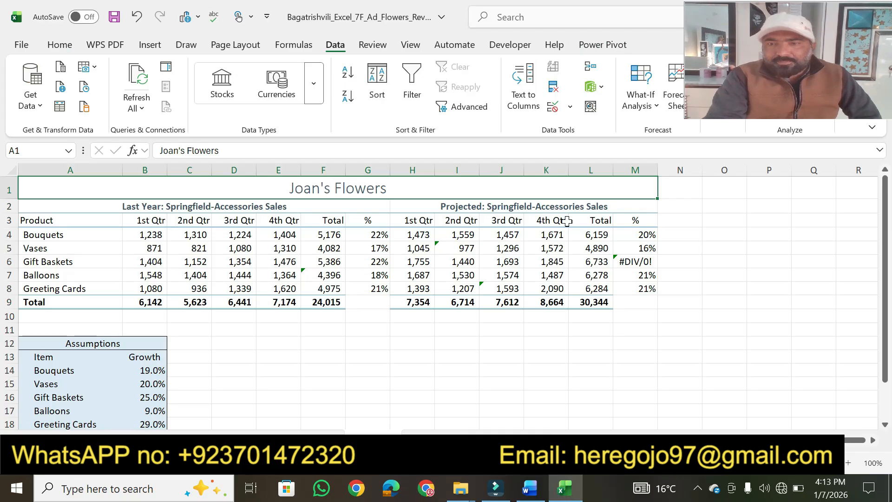
Highlight "on the Formulas tab" and "Trace Precedents" in step 7 of the Word instructions, and switch back to Excel
left_click(530, 488)
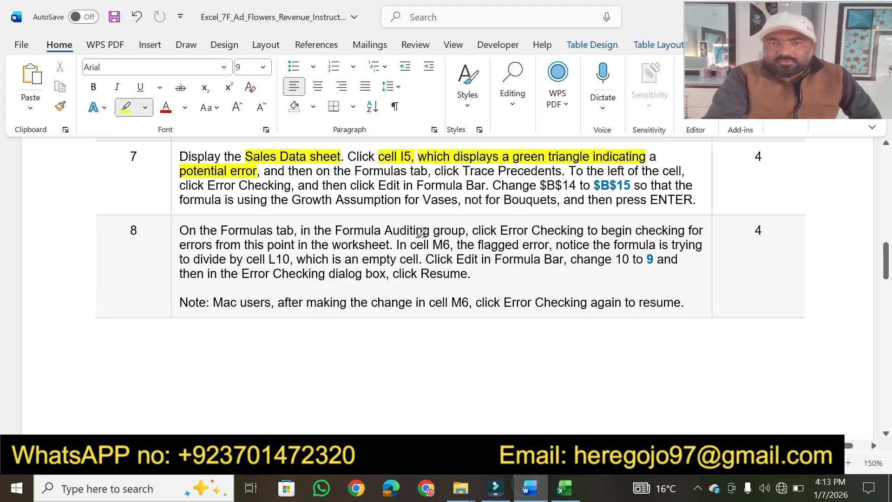
mouse_move(328, 171)
left_mouse_down()
mouse_move(421, 159)
mouse_move(424, 171)
mouse_move(562, 171)
left_mouse_up()
left_click(560, 494)
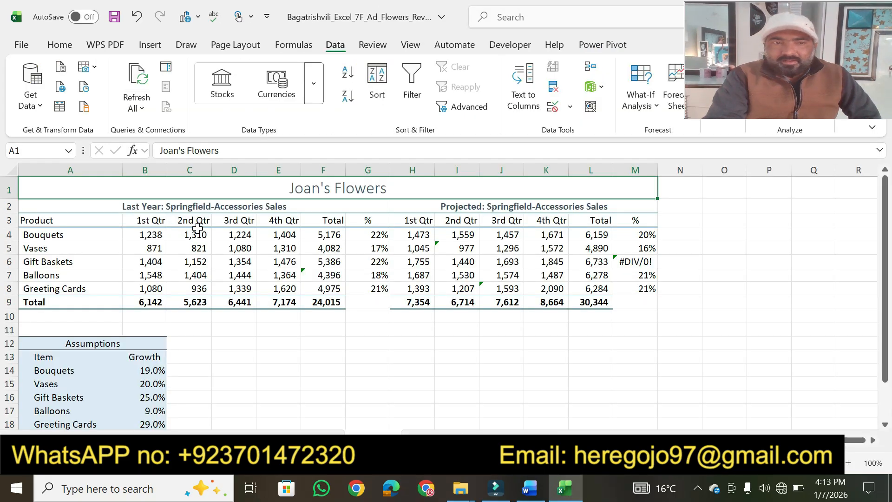
Trace the precedents of cell I5 on the Sales Data sheet
left_click(455, 242)
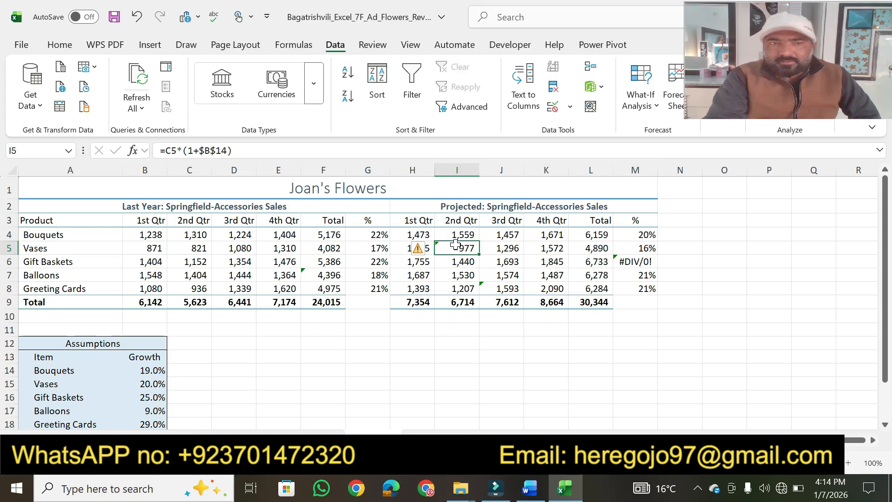
left_click(304, 47)
left_click(587, 67)
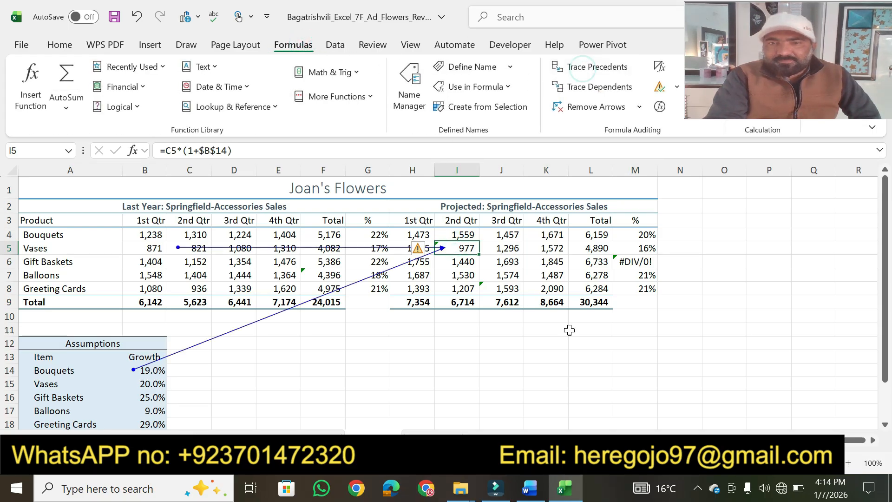
Highlight step 7's wording in Word on Error Checking, changing $B$14 to $B$15 and using the Vases growth assumption, and return to Excel
left_click(530, 488)
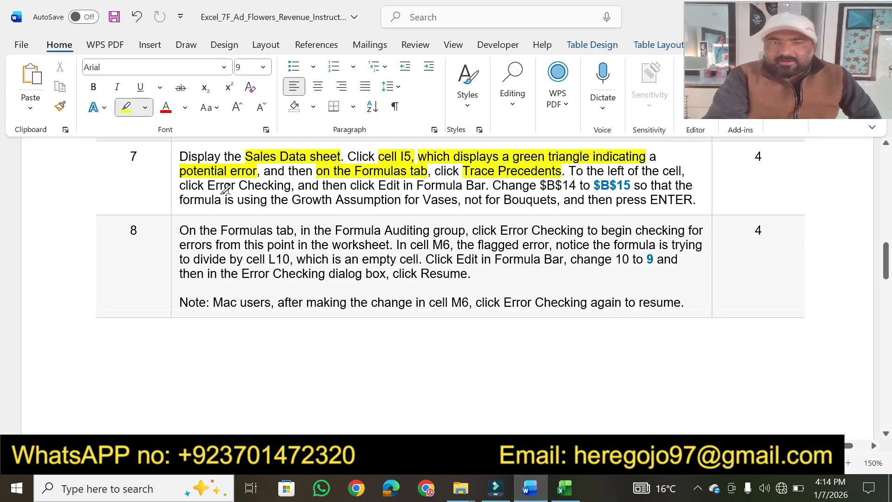
left_click_drag(206, 185, 291, 186)
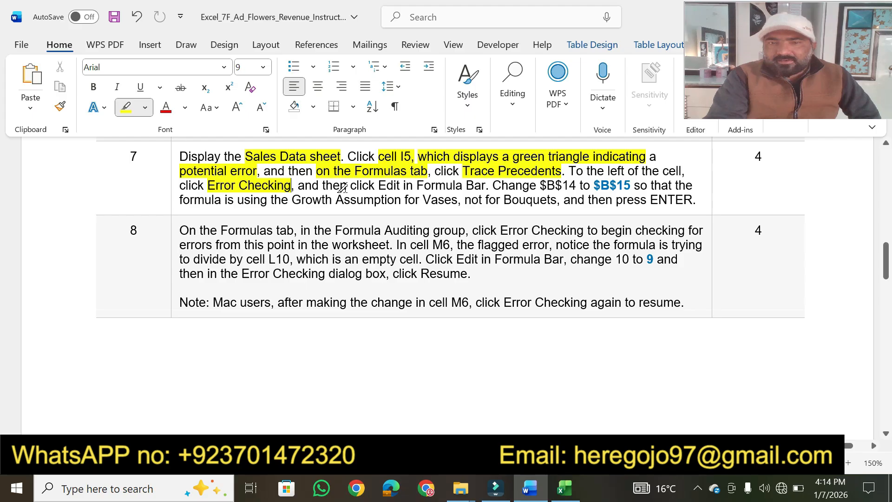
left_click_drag(351, 186, 648, 186)
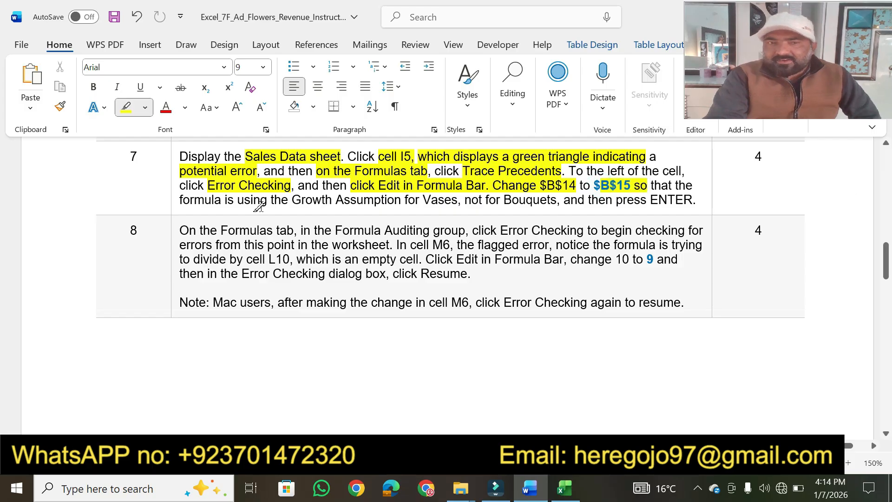
left_click_drag(253, 200, 693, 201)
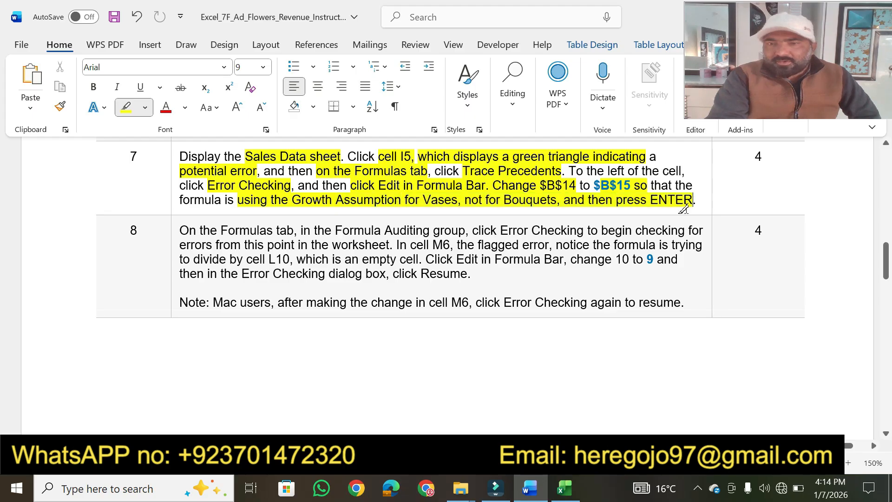
left_click(565, 489)
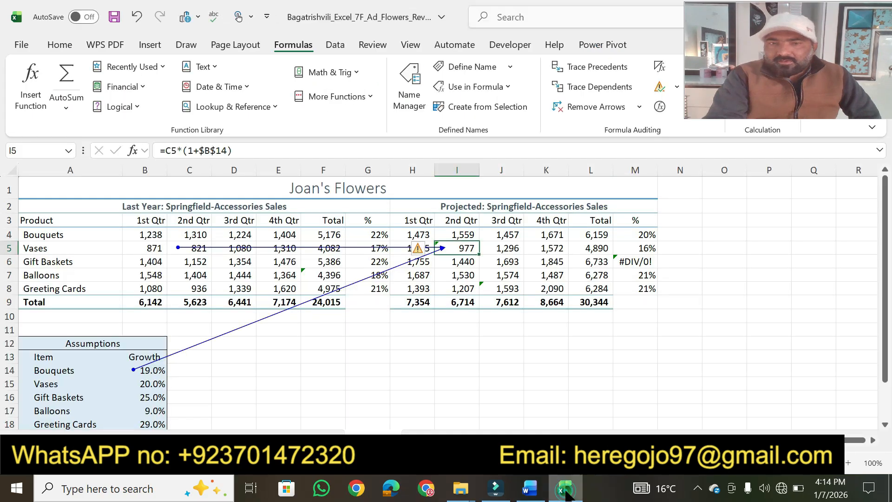
Correct the formula in cell I5 to =C5*(1+$B$15) so it uses the Vases growth assumption
left_click(258, 150)
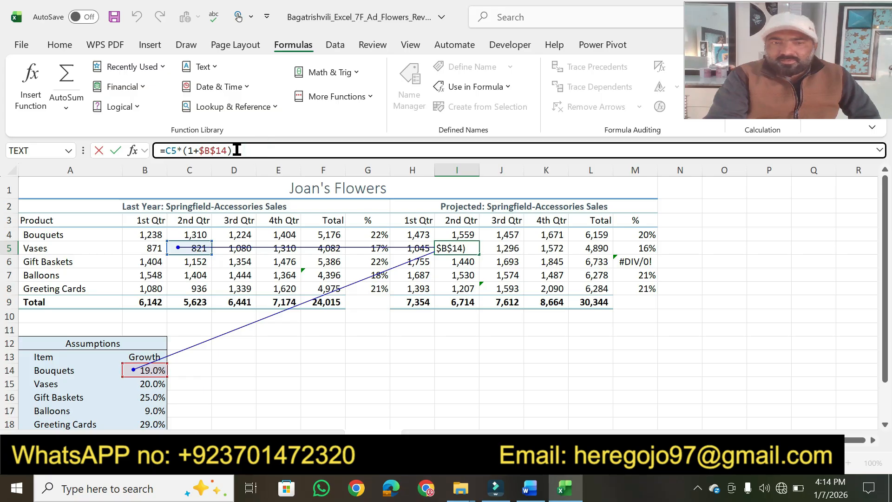
left_click(530, 488)
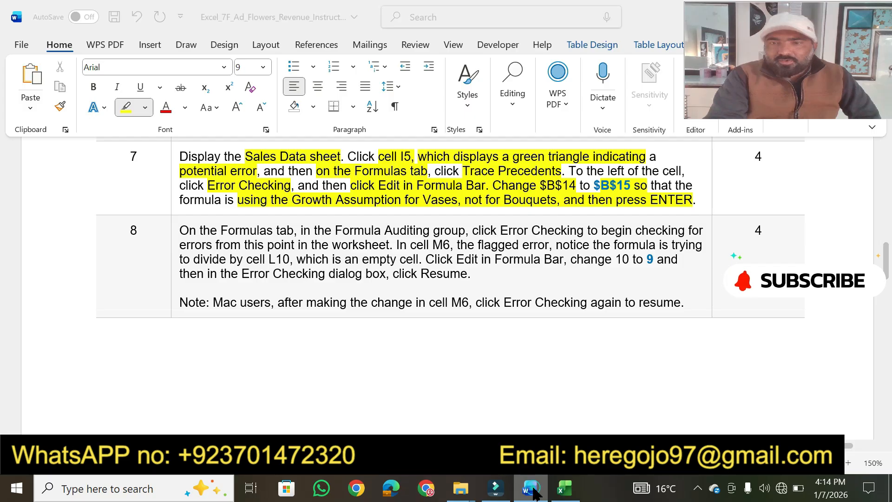
left_click(564, 488)
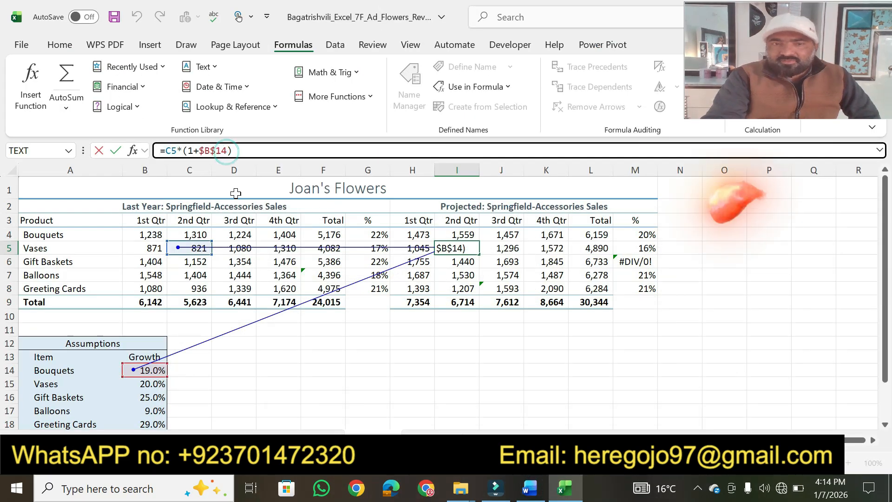
key("BackSpace")
type("5")
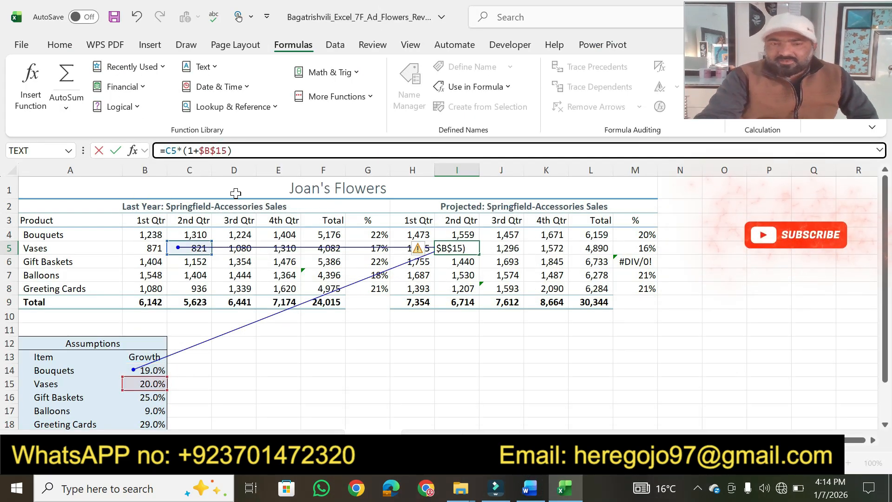
key("Return")
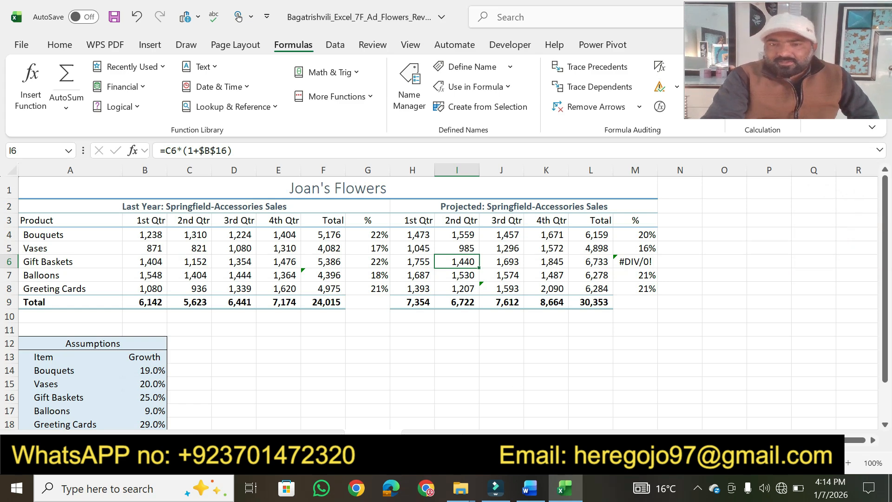
Highlight step 7's point value 4 in the Word instructions, and look briefly at the Sales Data sheet in Excel
left_click(547, 382)
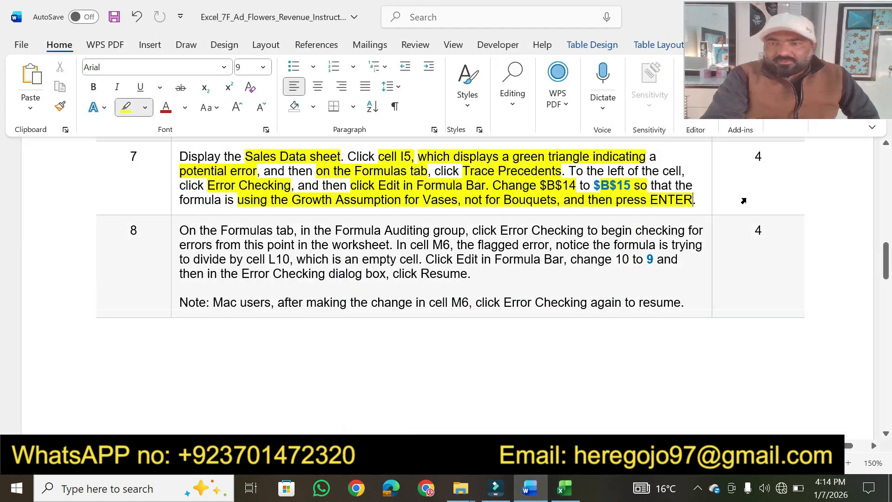
left_click_drag(767, 158, 749, 159)
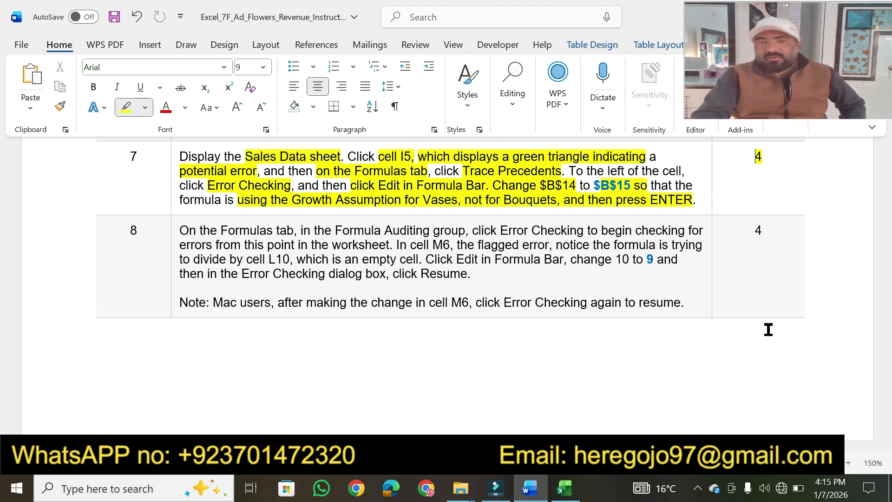
left_click(566, 489)
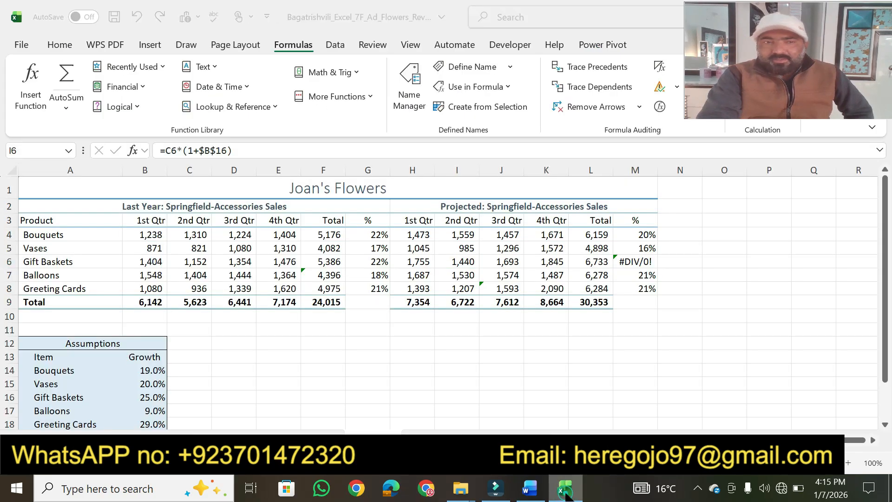
left_click(565, 492)
Review the Word instructions from the project title and description through step 8
left_click_drag(886, 246, 886, 179)
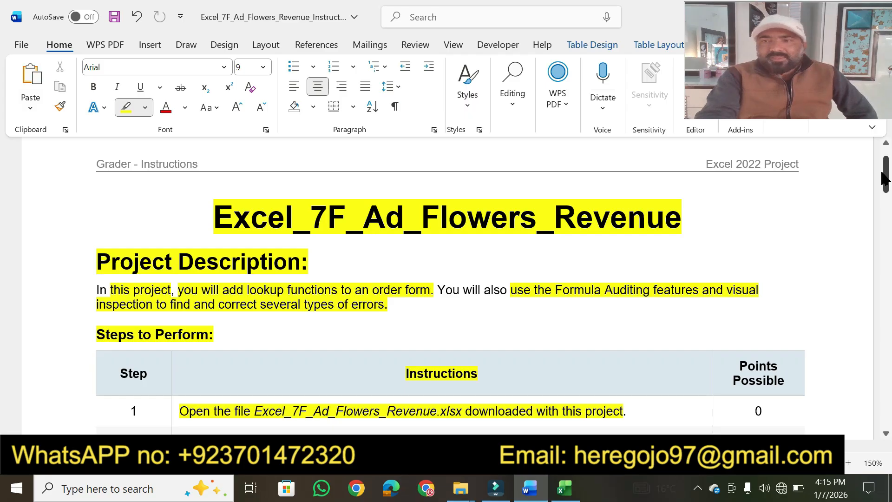
left_click_drag(886, 179, 883, 213)
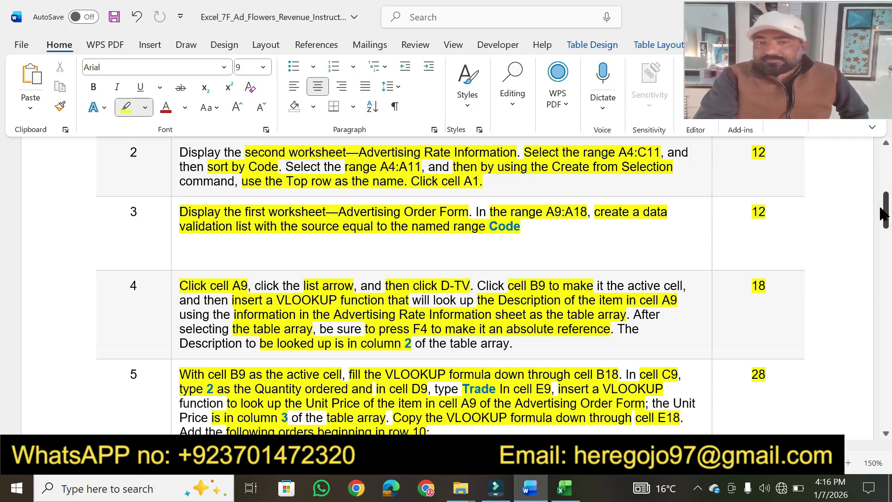
left_click_drag(888, 216, 887, 222)
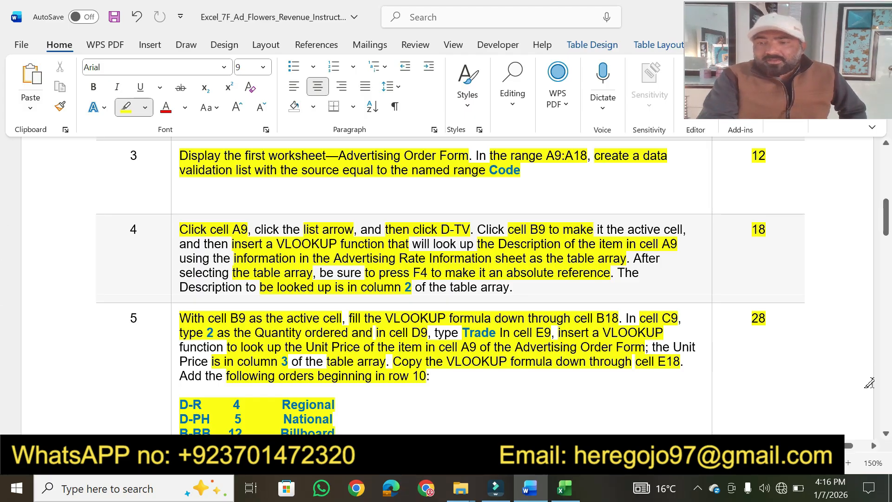
left_click(886, 434)
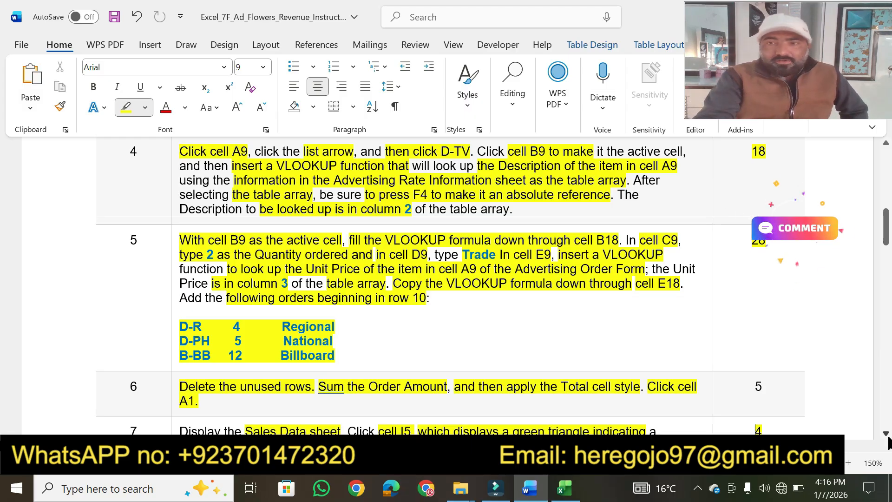
scroll(888, 443, "down", 3)
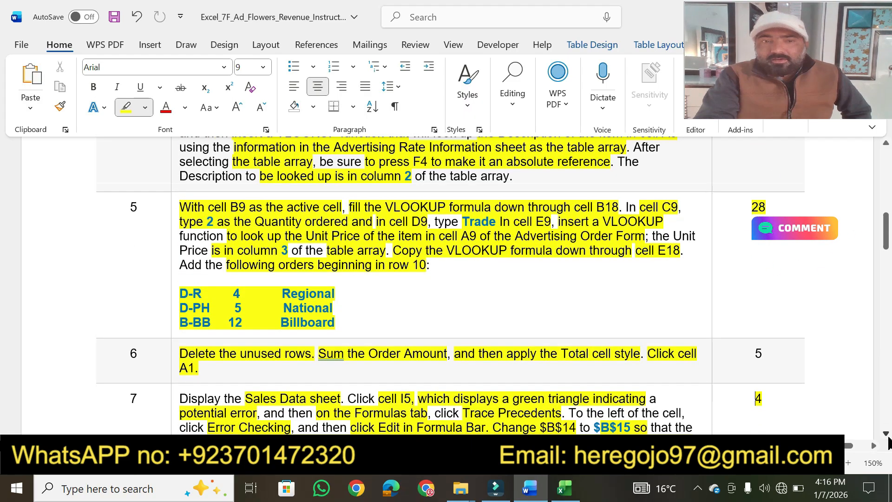
scroll(888, 443, "down", 2)
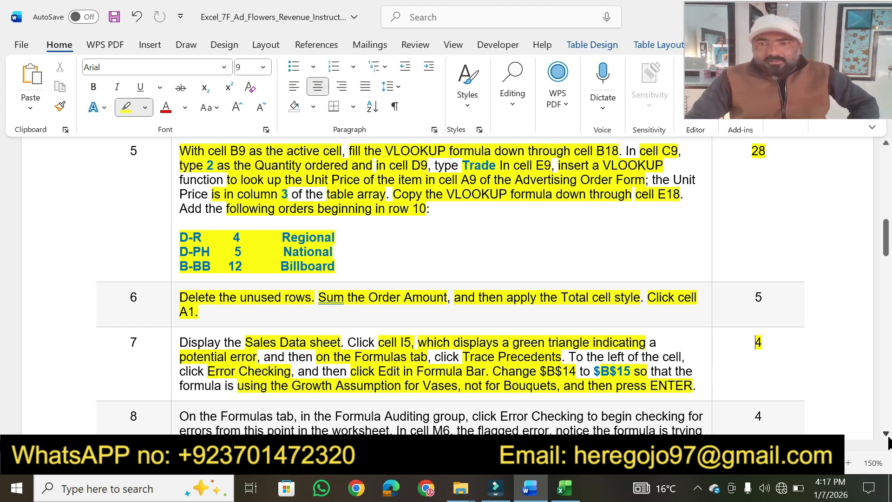
scroll(888, 441, "down", 3)
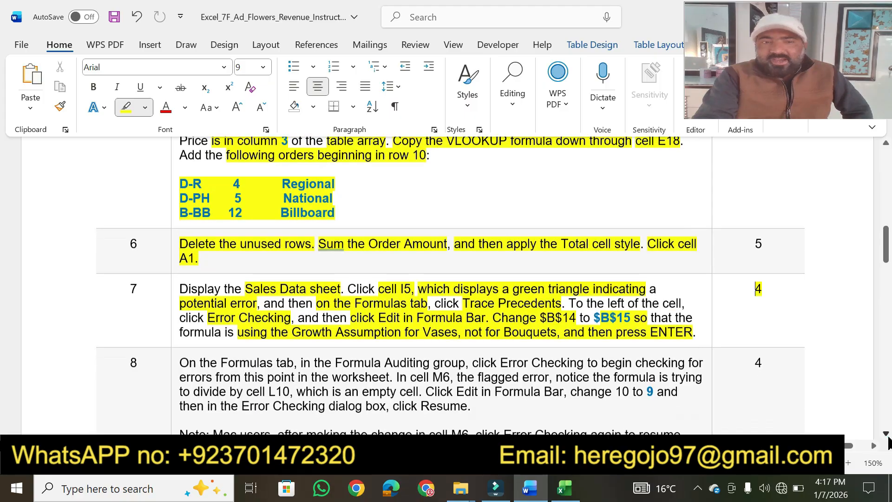
scroll(888, 442, "down", 1)
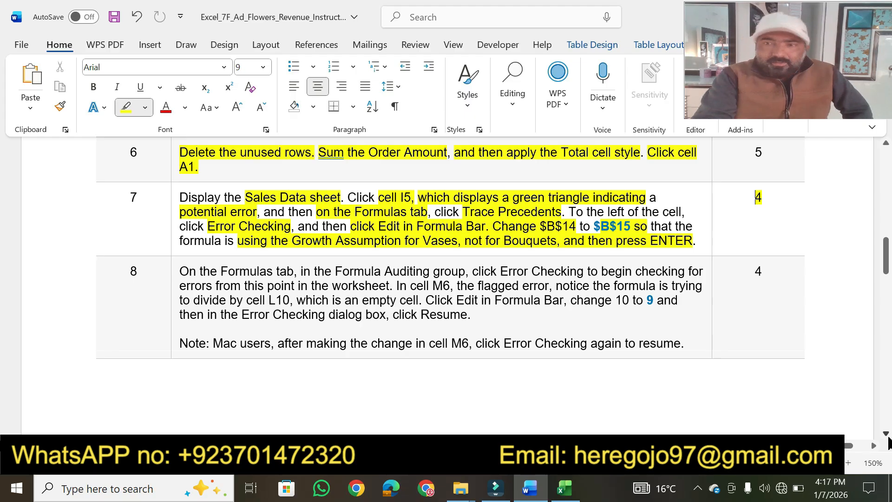
left_click(887, 437)
scroll(888, 442, "down", 1)
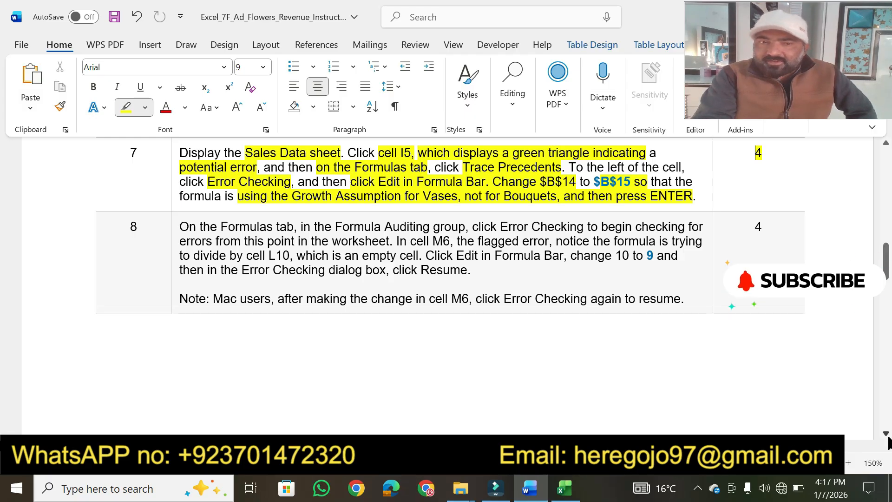
left_click_drag(886, 274, 888, 191)
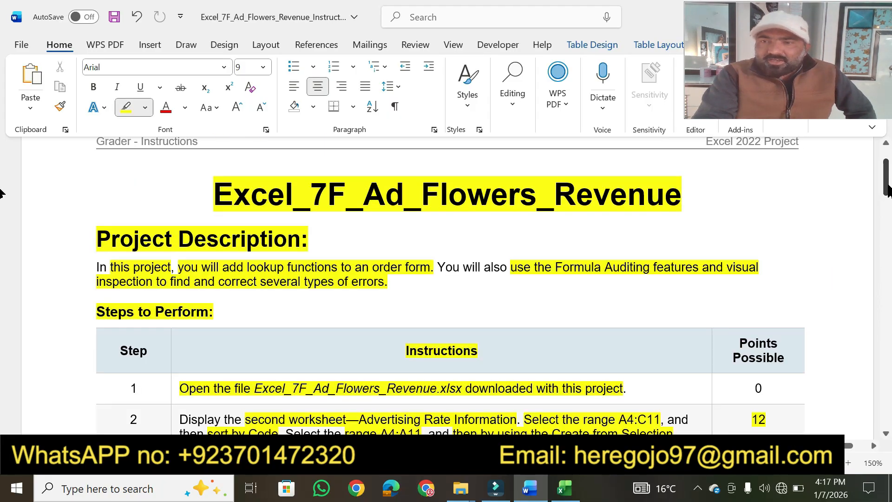
left_click(885, 147)
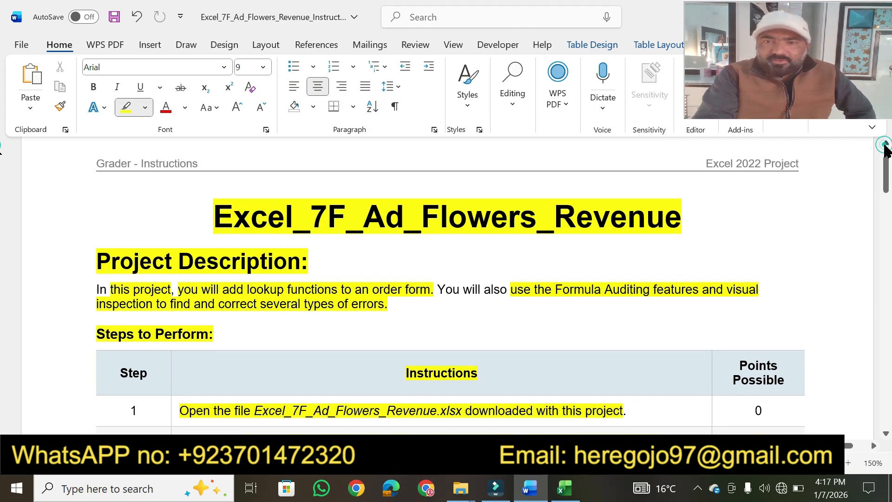